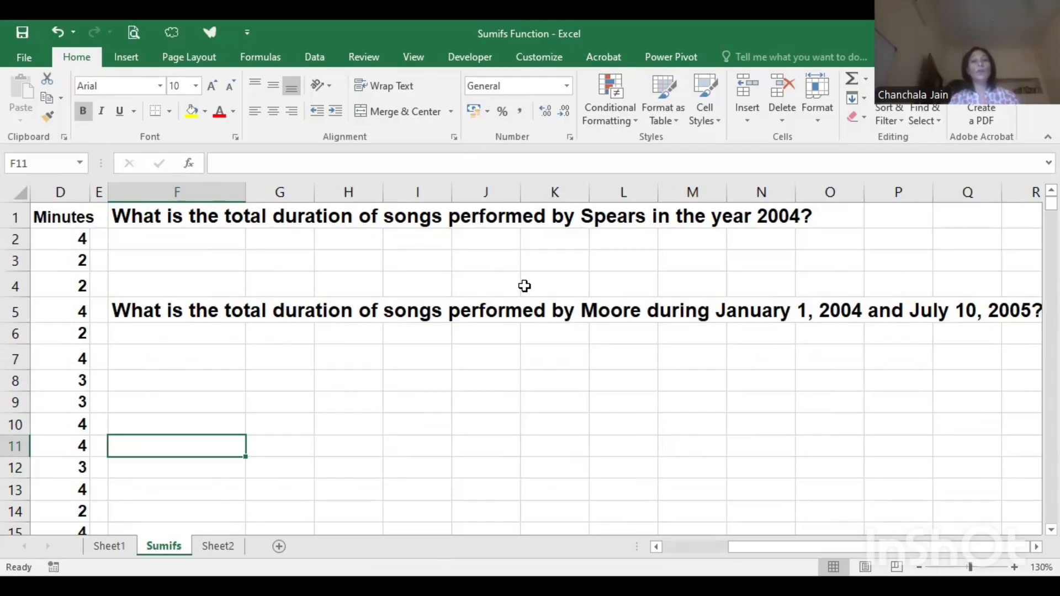
# - Start a SUMIFS formula in cell G2 with the minutes in D2:D952 as the sum range
pyautogui.click(266, 244)
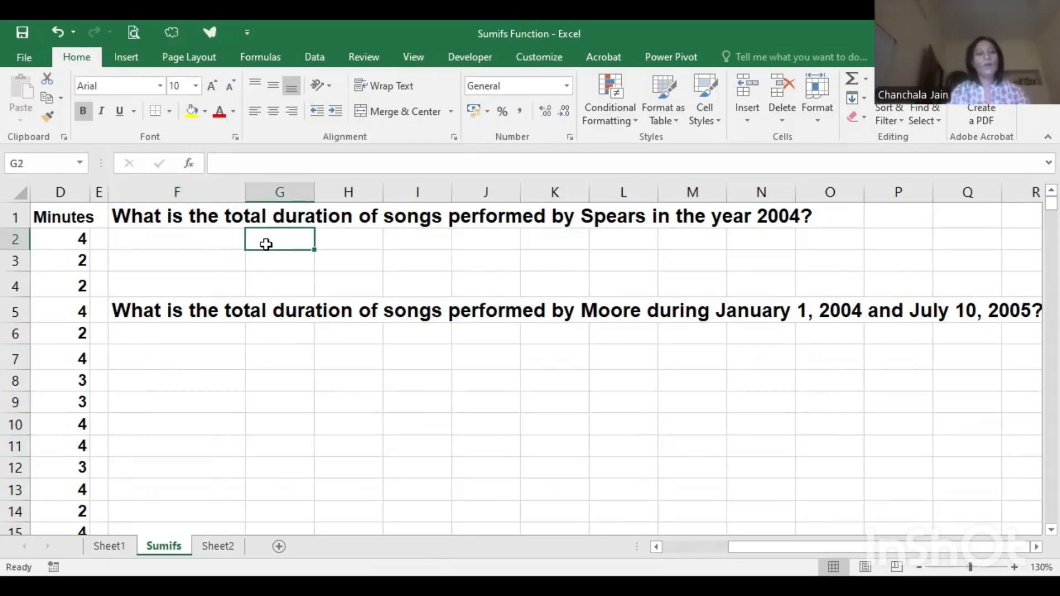
pyautogui.write('=')
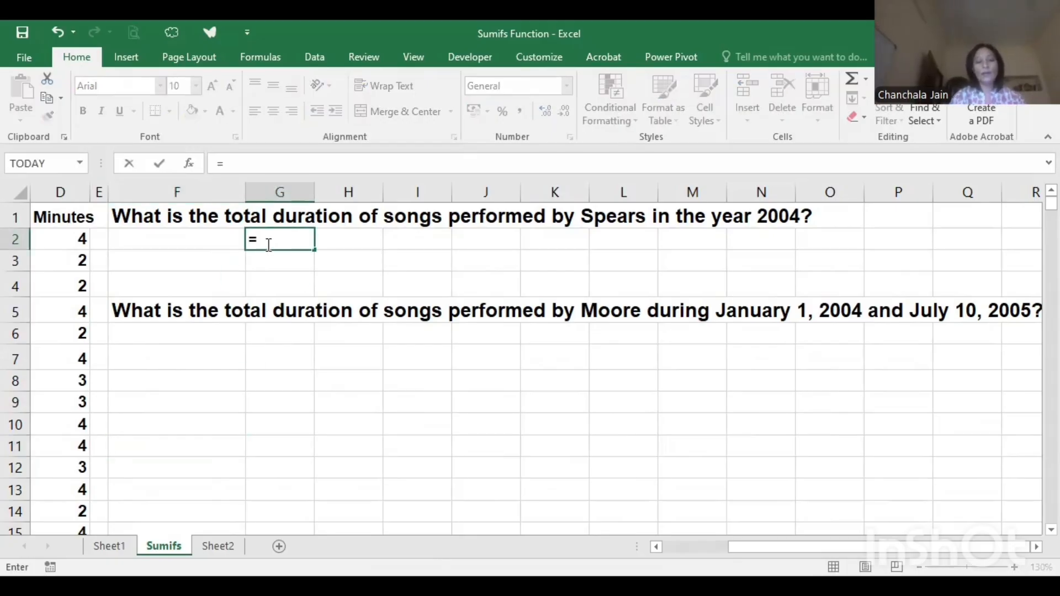
pyautogui.write('sum')
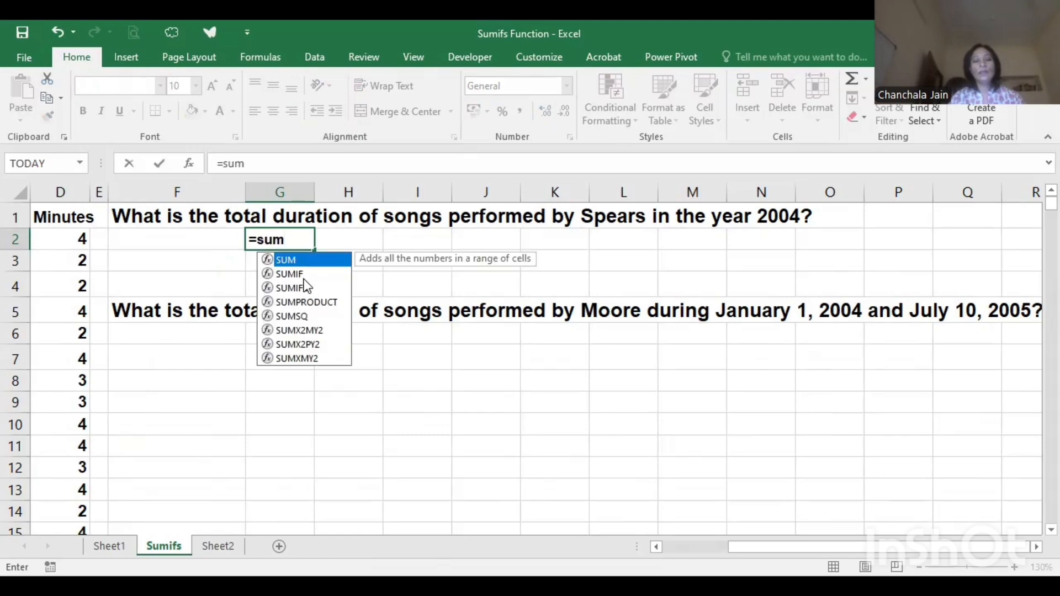
pyautogui.write('i')
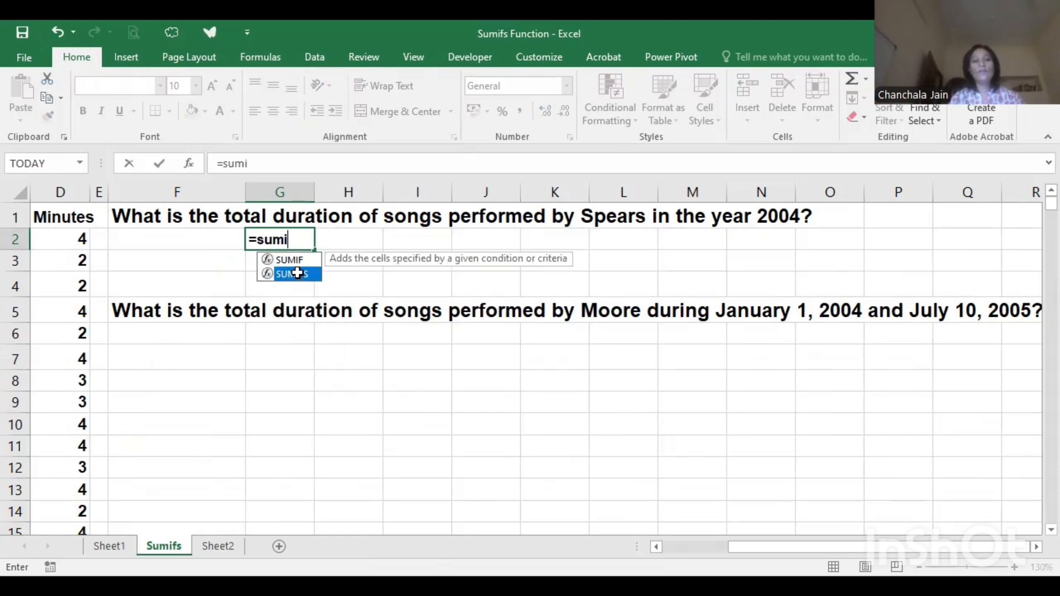
pyautogui.doubleClick(297, 273)
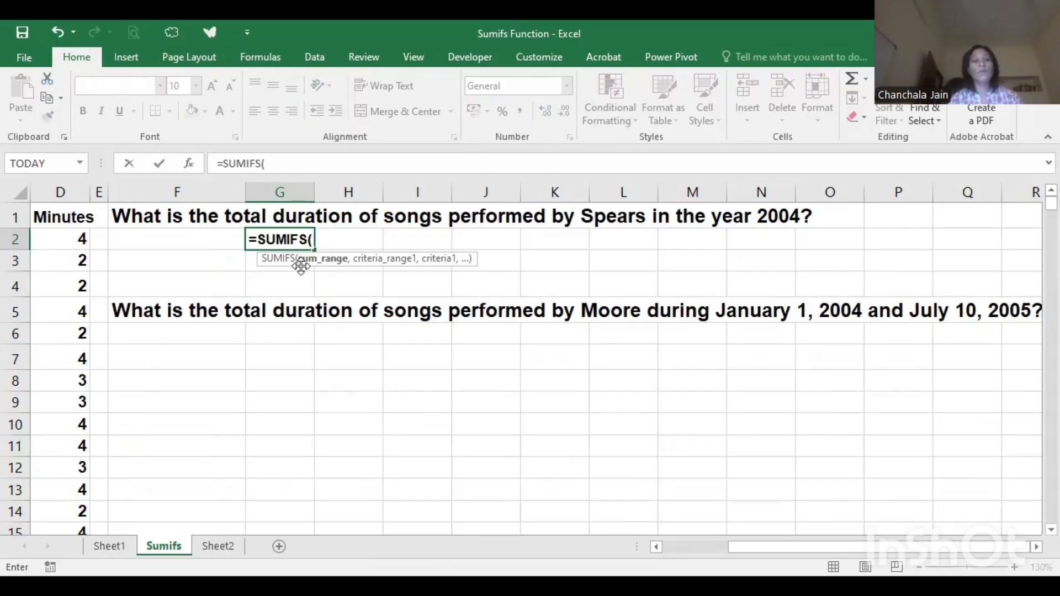
pyautogui.click(68, 236)
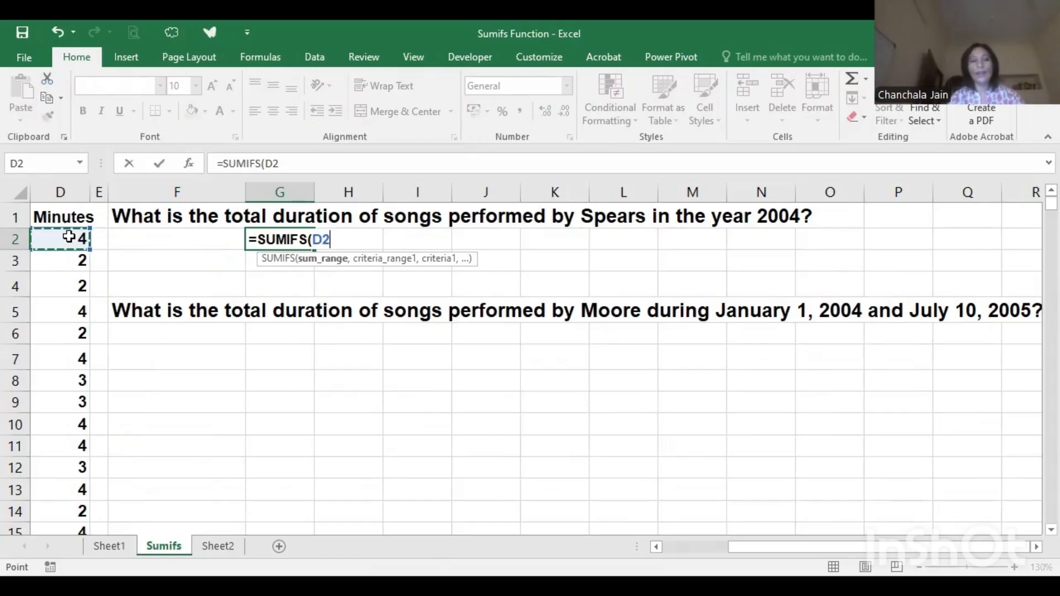
pyautogui.hotkey('ctrl', 'shift', 'Down')
pyautogui.write(',')
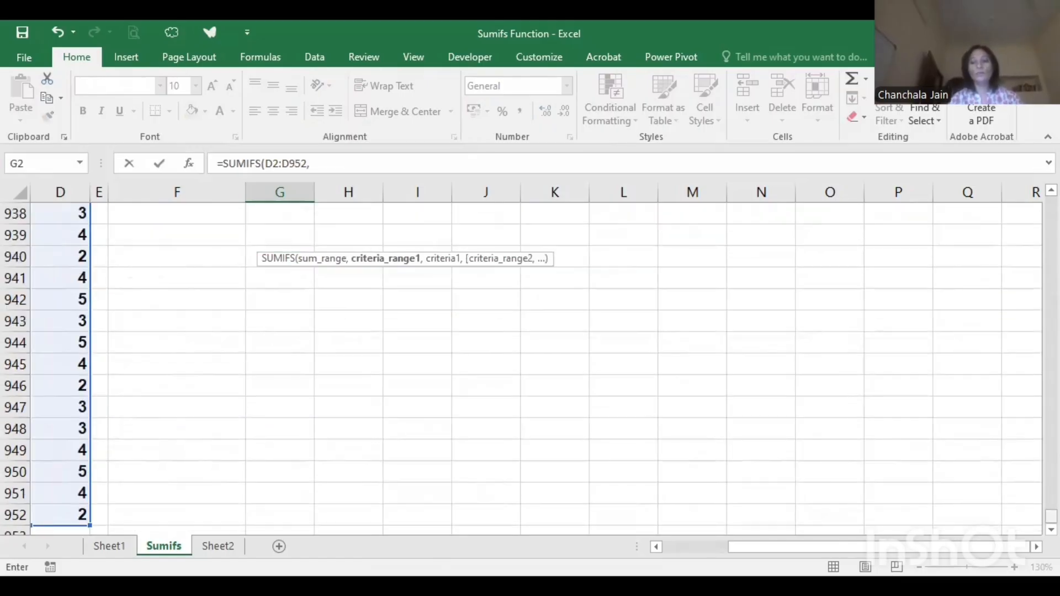
# - Add the singer names in B2:B952 as the first criteria range of the SUMIFS formula, with "Spears" as its criterion
pyautogui.moveTo(1051, 516); pyautogui.dragTo(1050, 204)
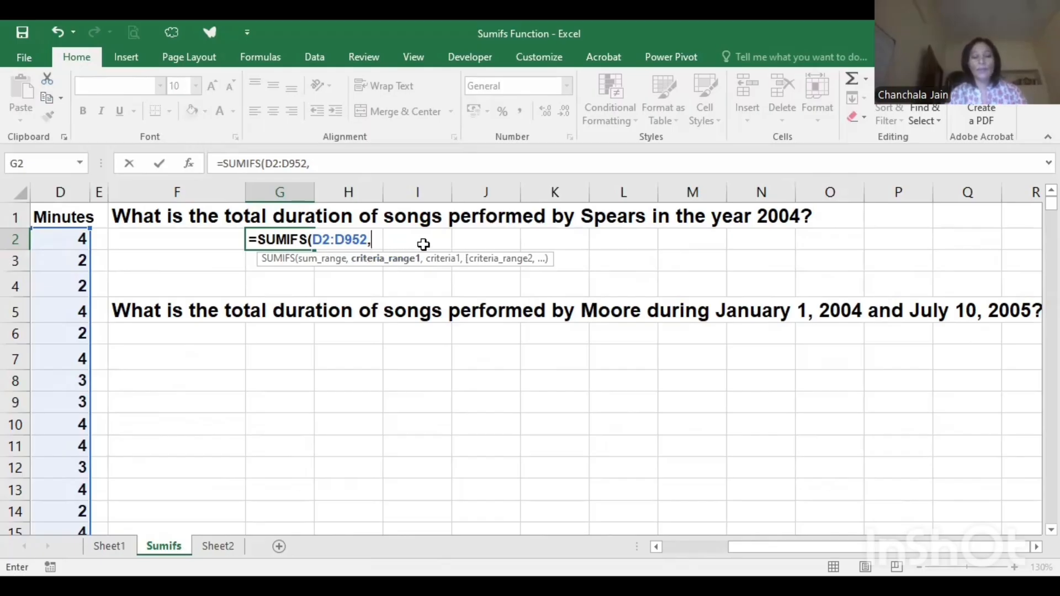
pyautogui.write('b2')
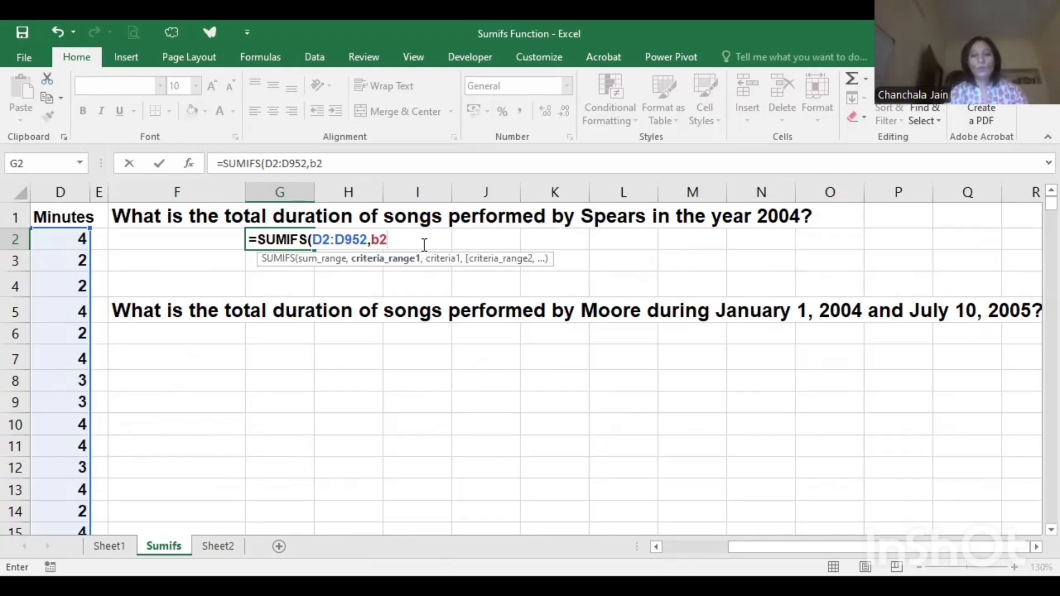
pyautogui.write(':')
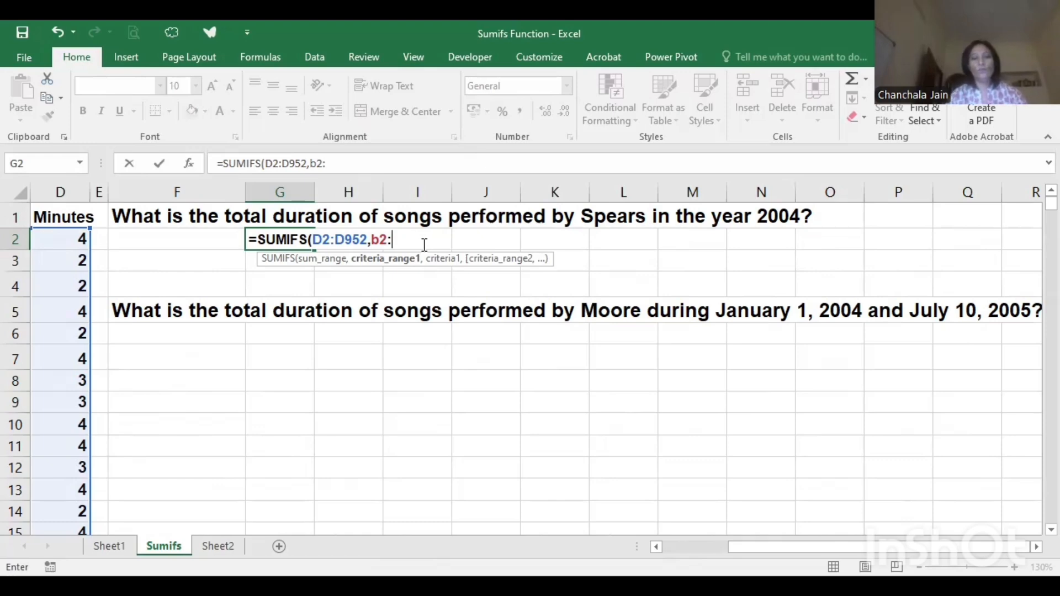
pyautogui.write('b952, "')
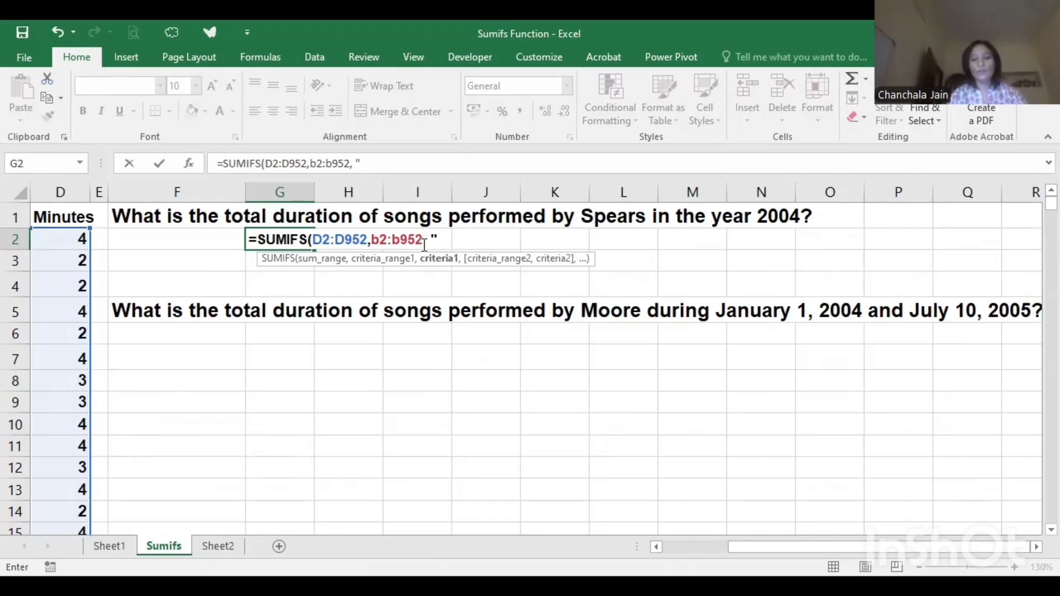
pyautogui.write('Spears')
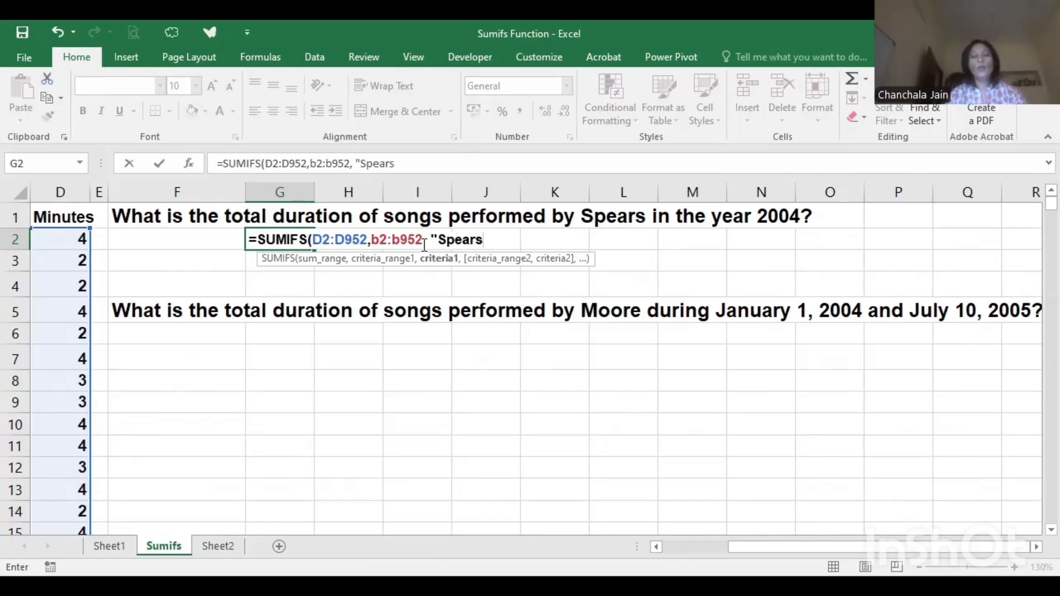
pyautogui.write('",')
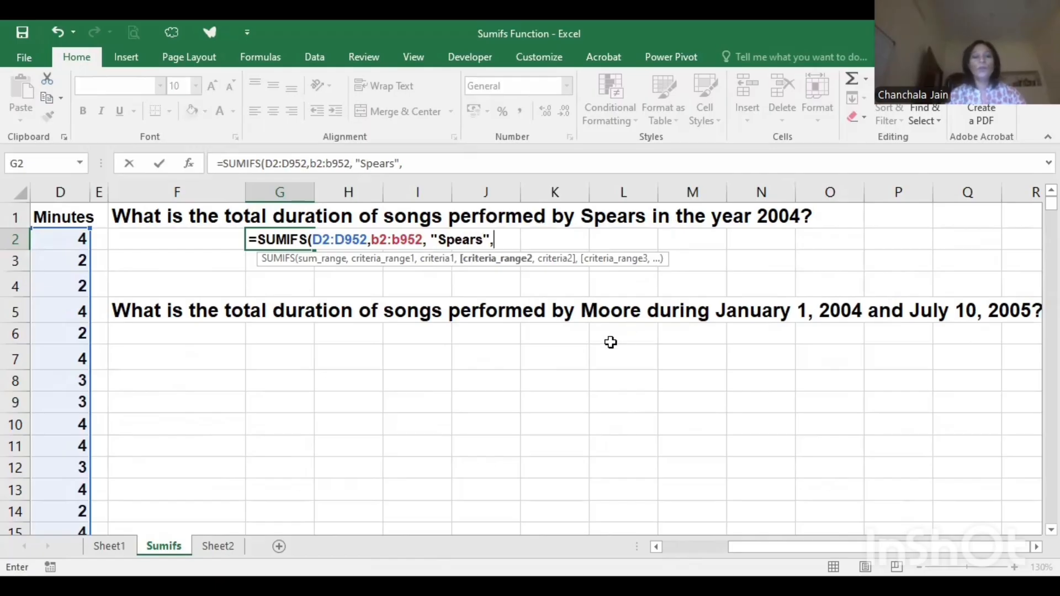
# - Add the dates in C2:C952 as the second criteria range, with the criterion ">=01-01-2004"
pyautogui.hscroll(-2, 333, 347)
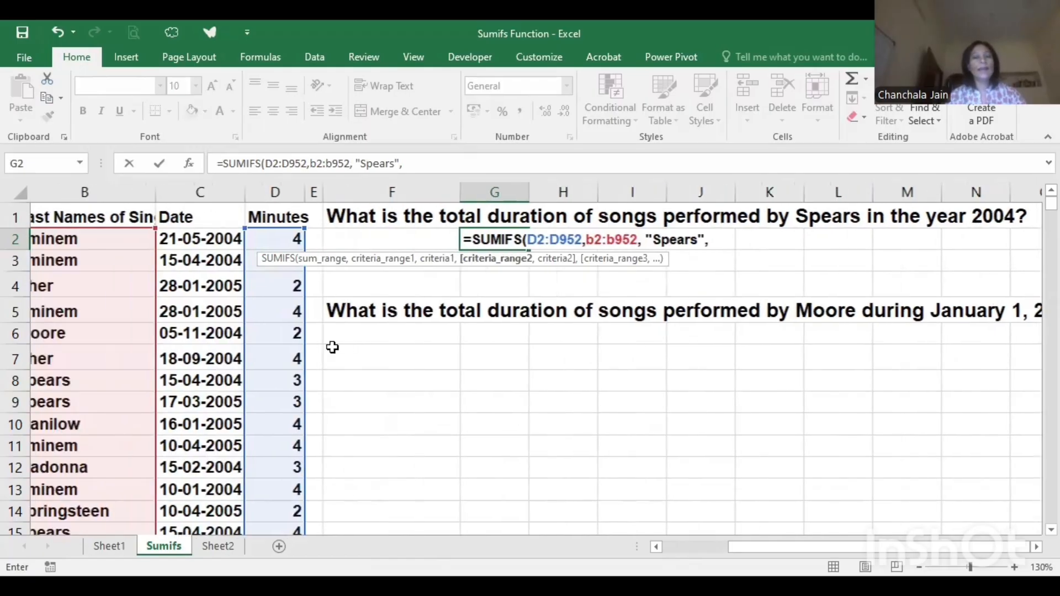
pyautogui.hscroll(-1, 332, 347)
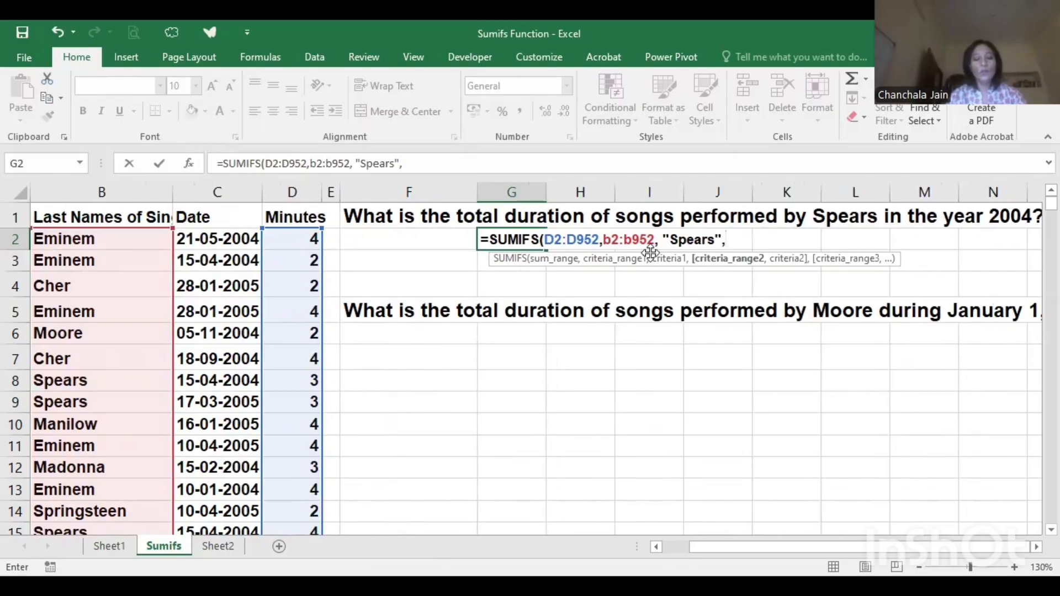
pyautogui.write('c2:')
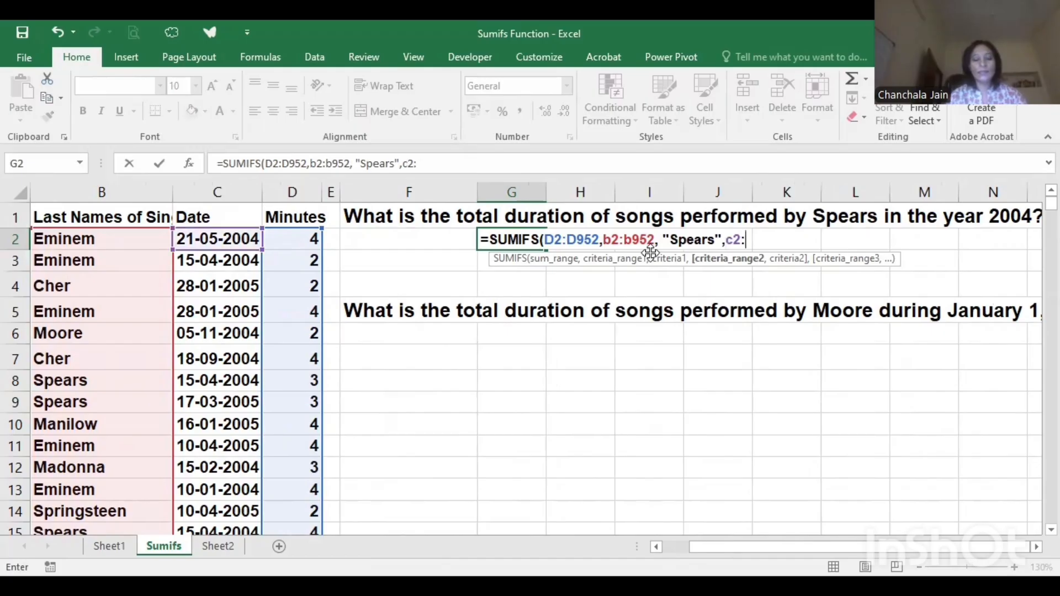
pyautogui.write('c')
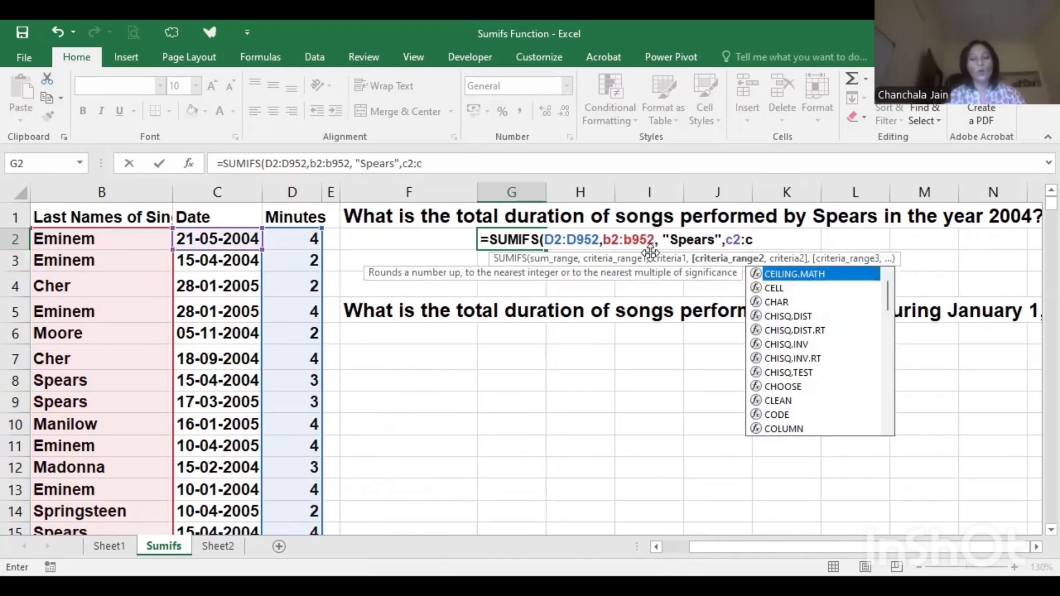
pyautogui.write('952,')
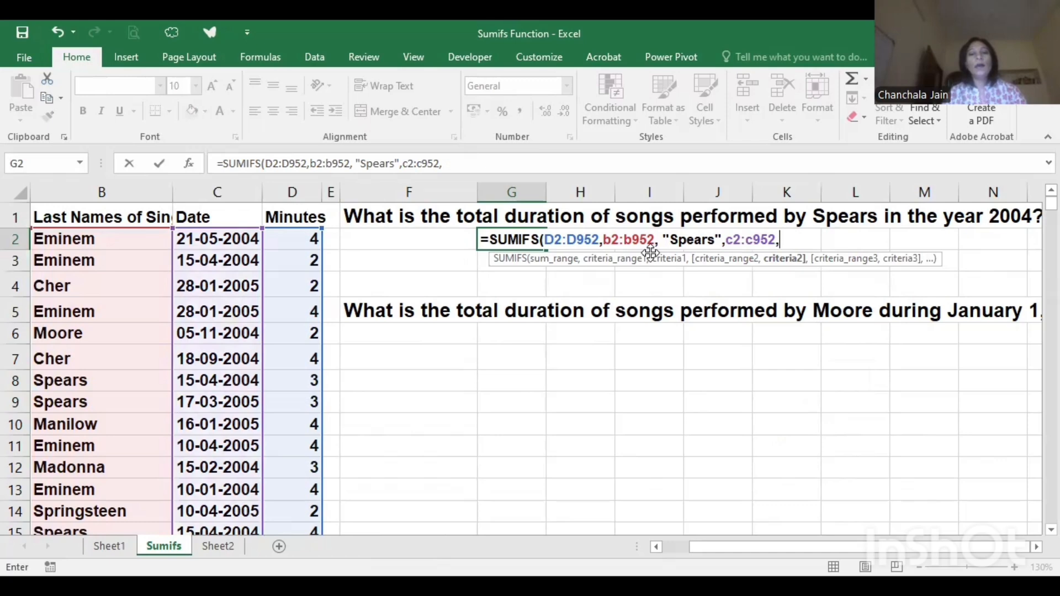
pyautogui.write('"')
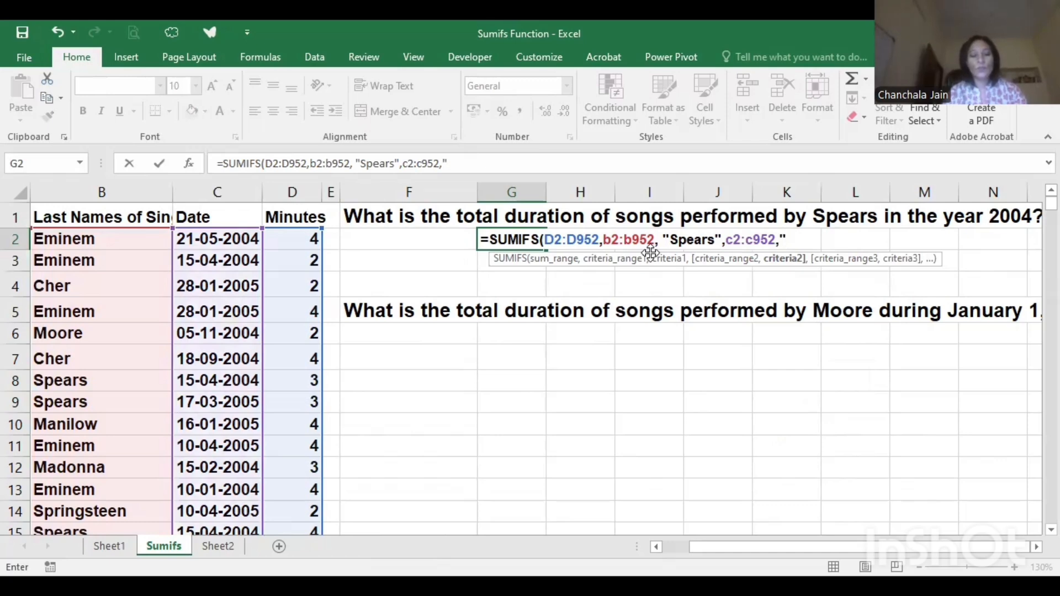
pyautogui.write('>=01-01-2004')
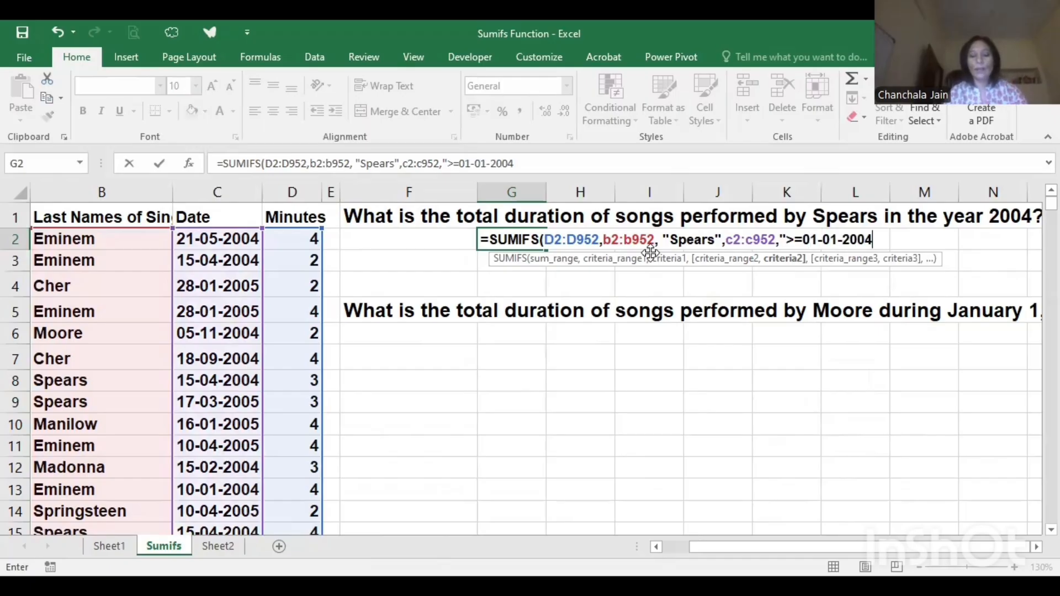
pyautogui.write('",')
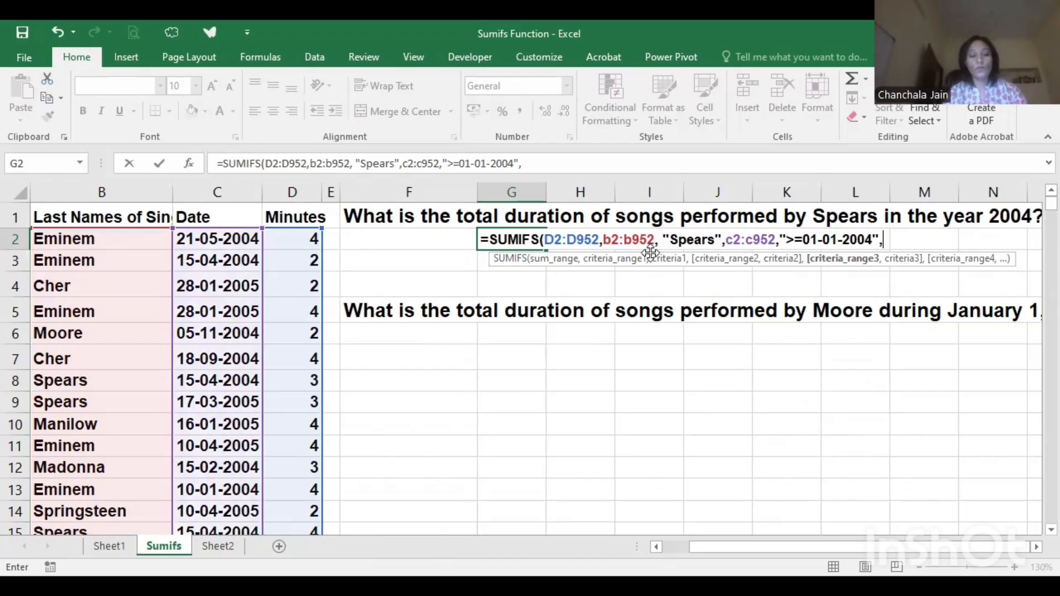
pyautogui.write('c2:')
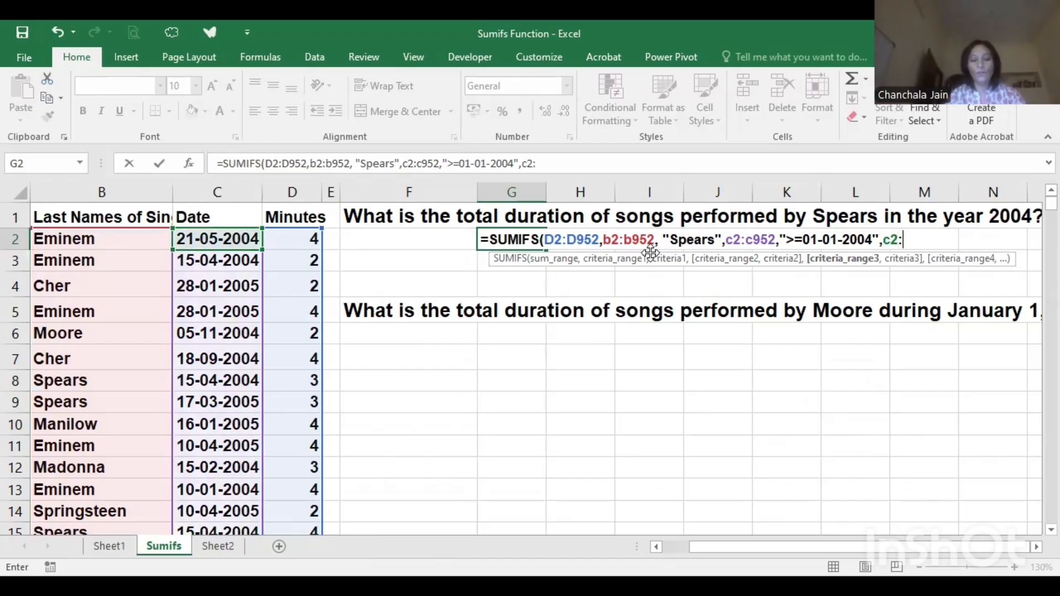
pyautogui.write('c952,')
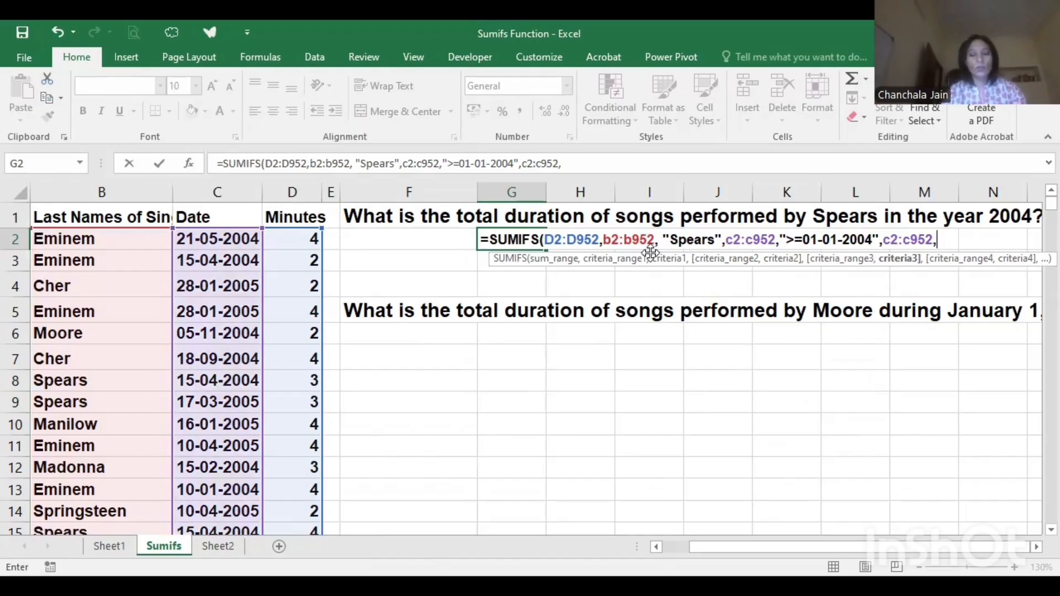
pyautogui.write('"')
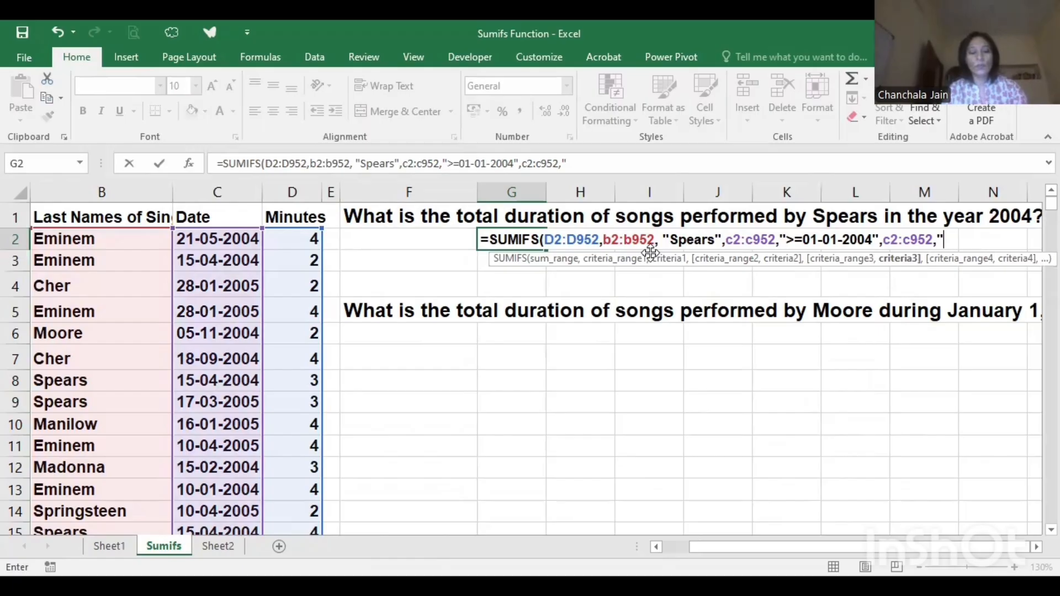
pyautogui.write('>=31-12,2004')
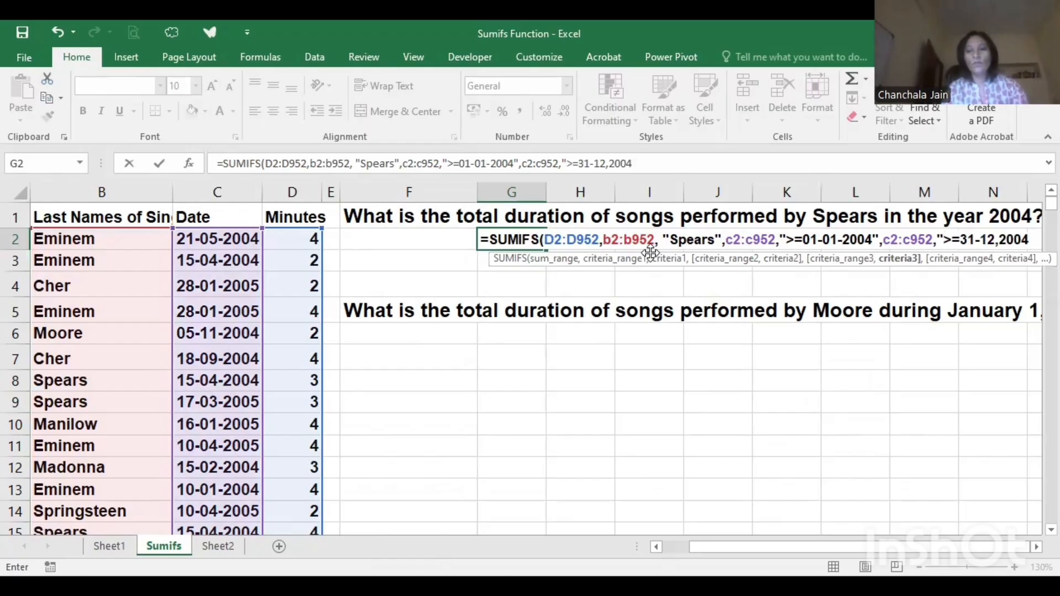
# - Add C2:C952 as the third criteria range with the criterion ">=31-12-2004", and complete the SUMIFS formula in G2
pyautogui.press('BackSpace')
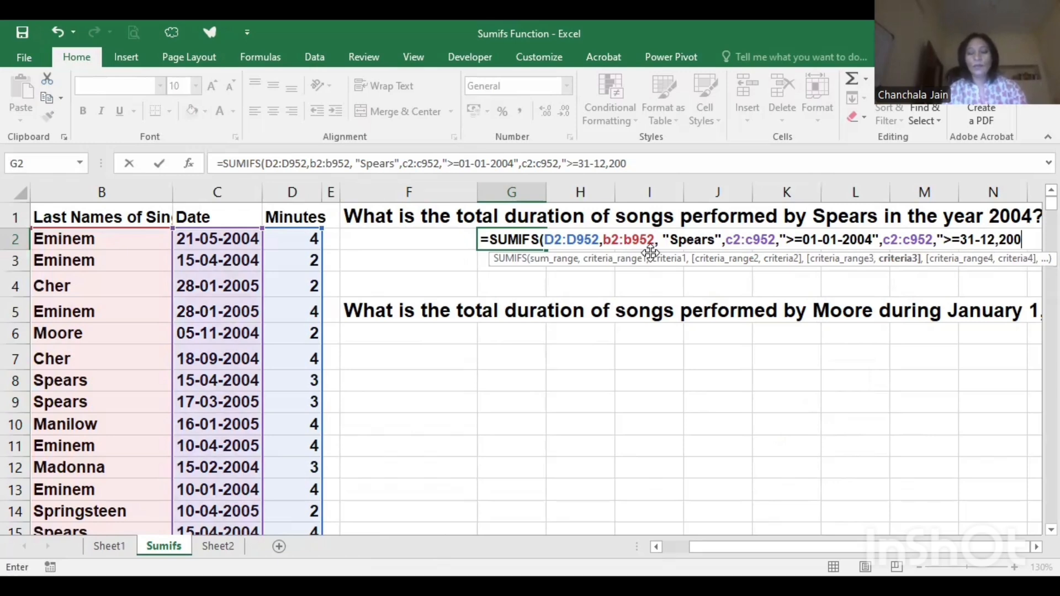
pyautogui.press('BackSpace')
pyautogui.press('BackSpace')
pyautogui.press('BackSpace')
pyautogui.press('BackSpace')
pyautogui.write('-2004')
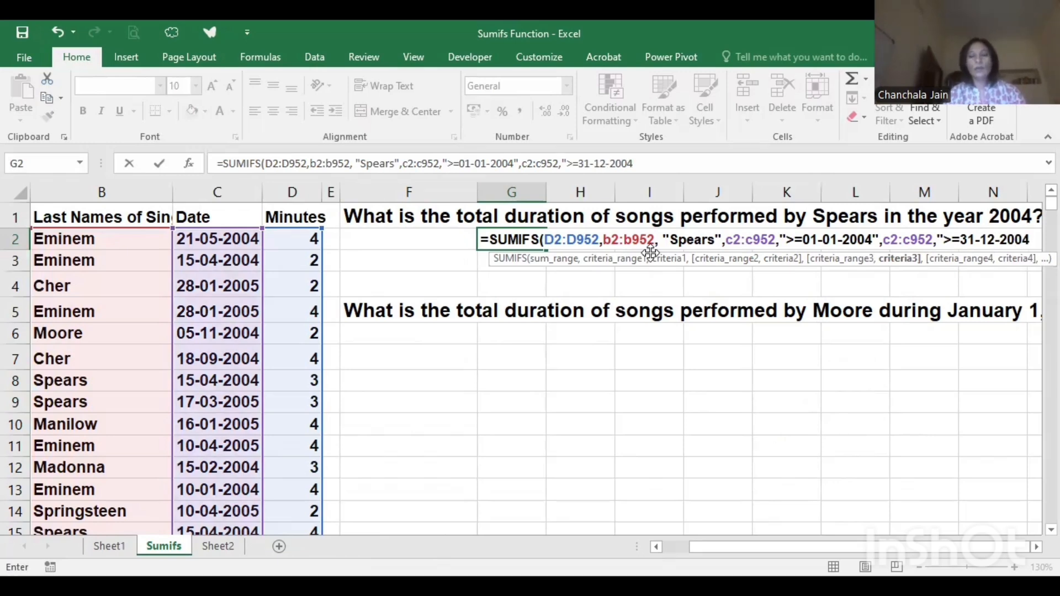
pyautogui.write('")')
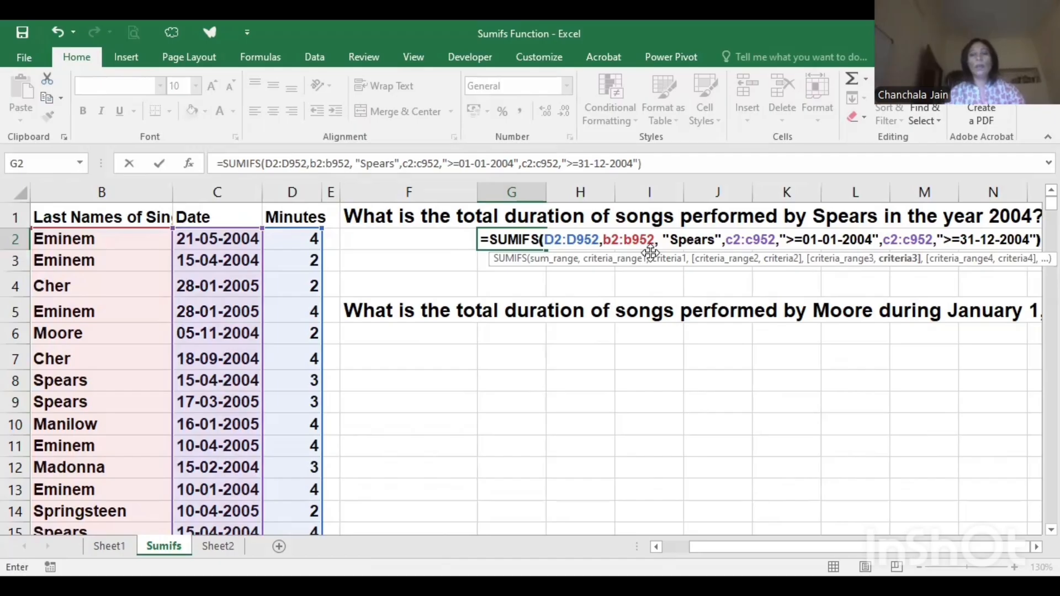
pyautogui.press('Return')
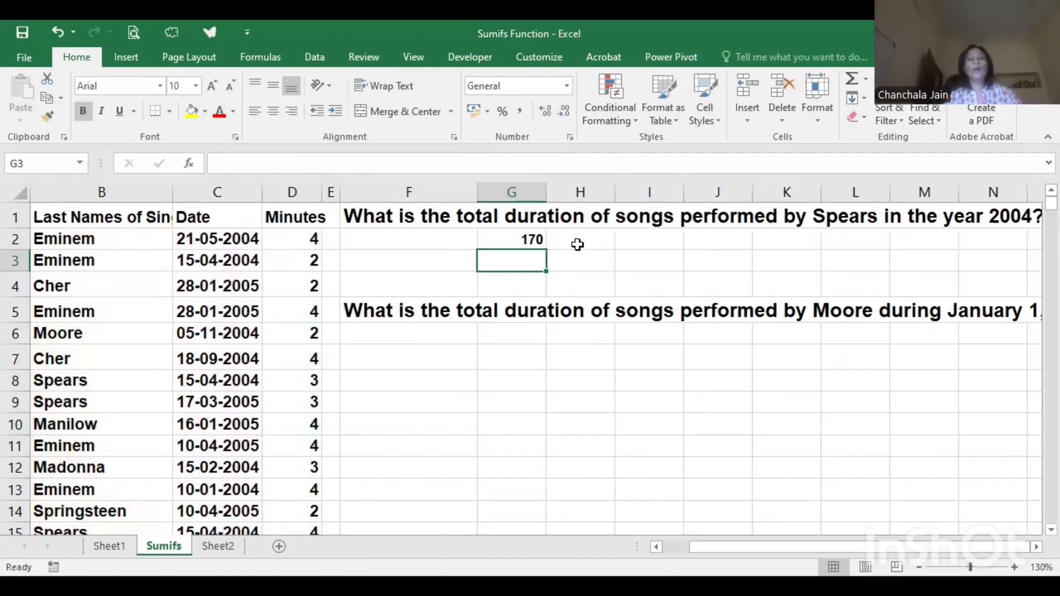
pyautogui.click(525, 241)
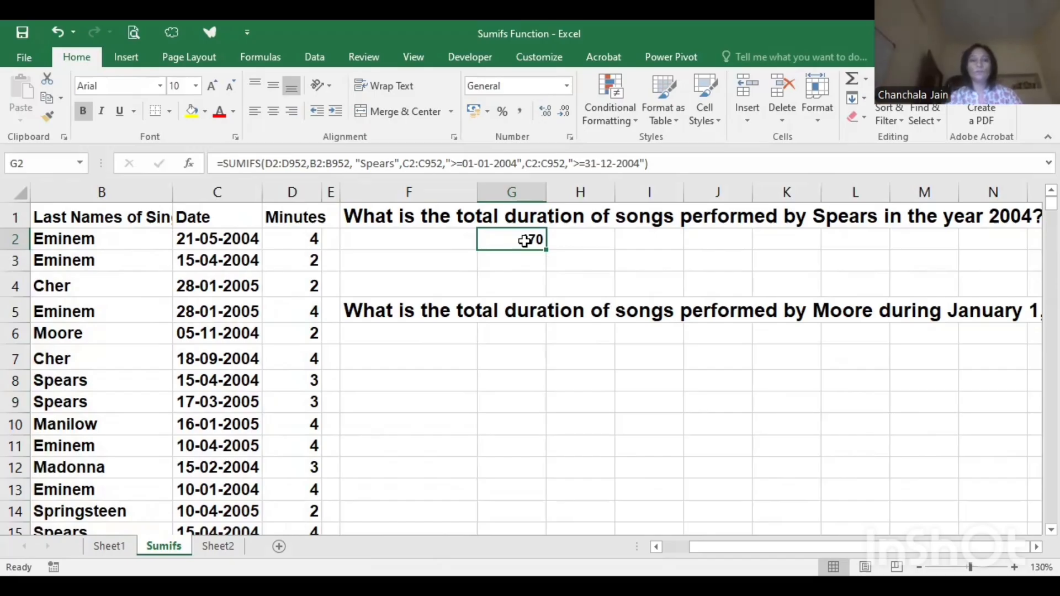
# - Start a SUMIFS formula in cell F7 for the Moore question, with the minutes in D2:D952 as the sum range
pyautogui.click(432, 364)
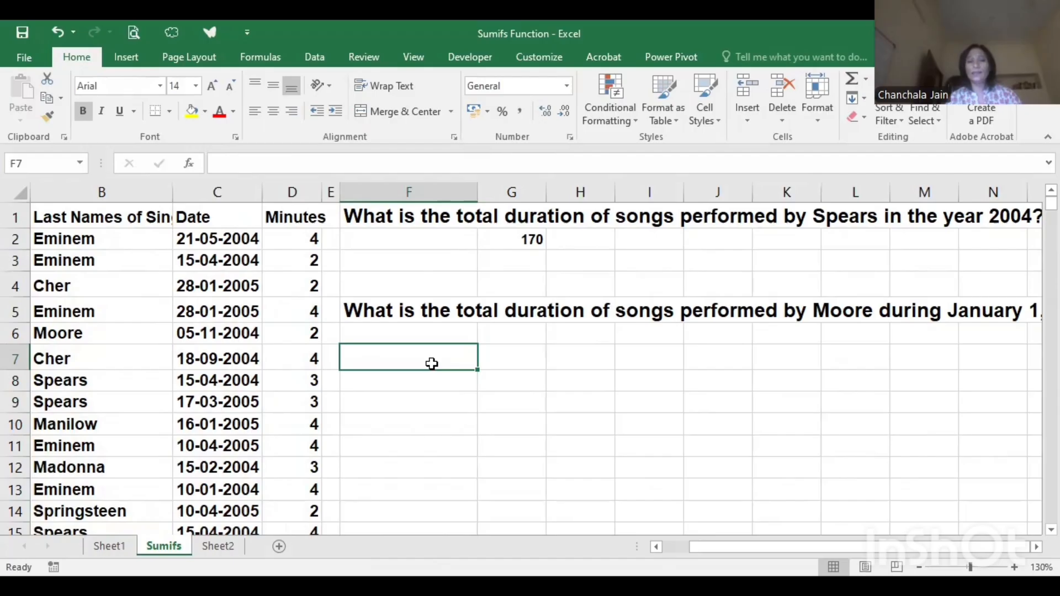
pyautogui.hscroll(2, 432, 364)
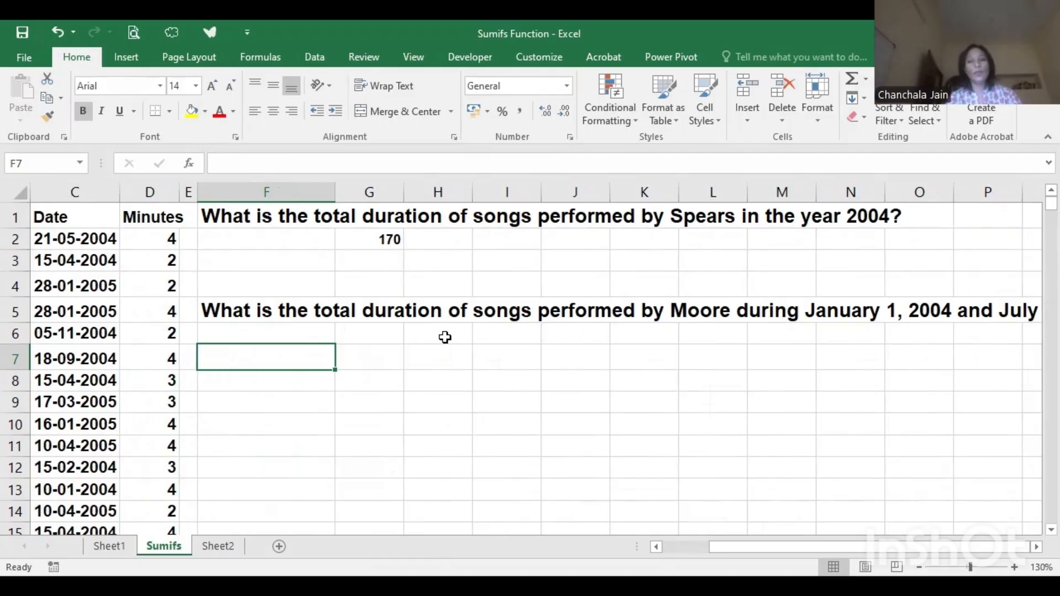
pyautogui.hscroll(3, 860, 336)
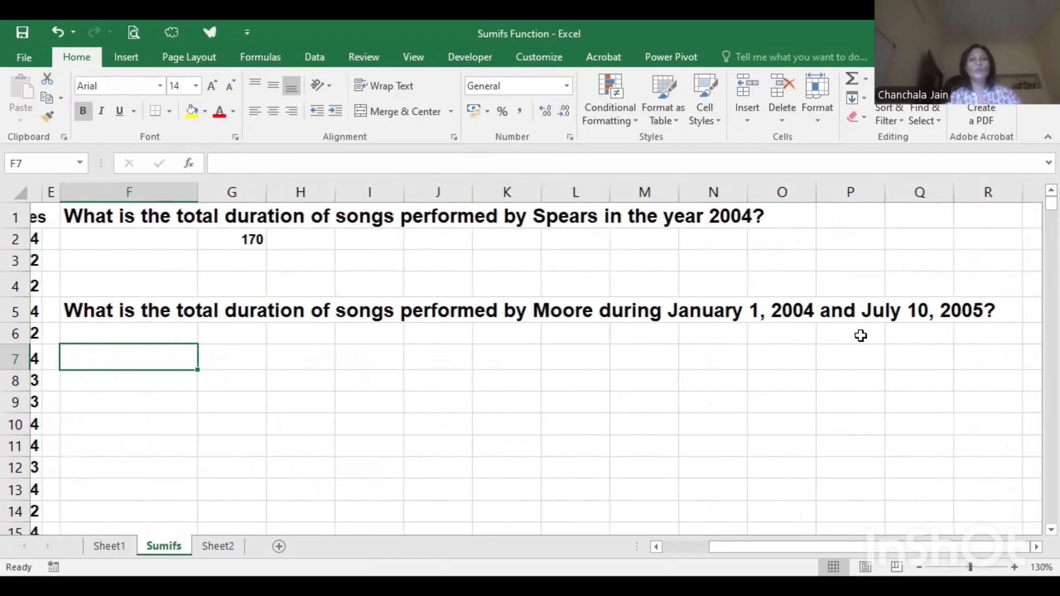
pyautogui.hscroll(-2, 860, 336)
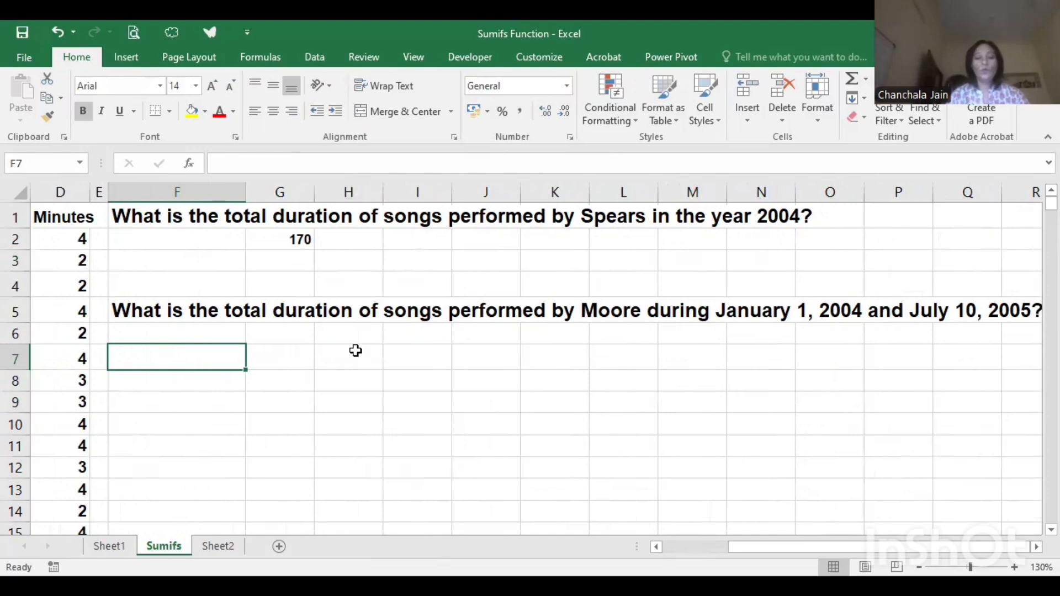
pyautogui.write('=')
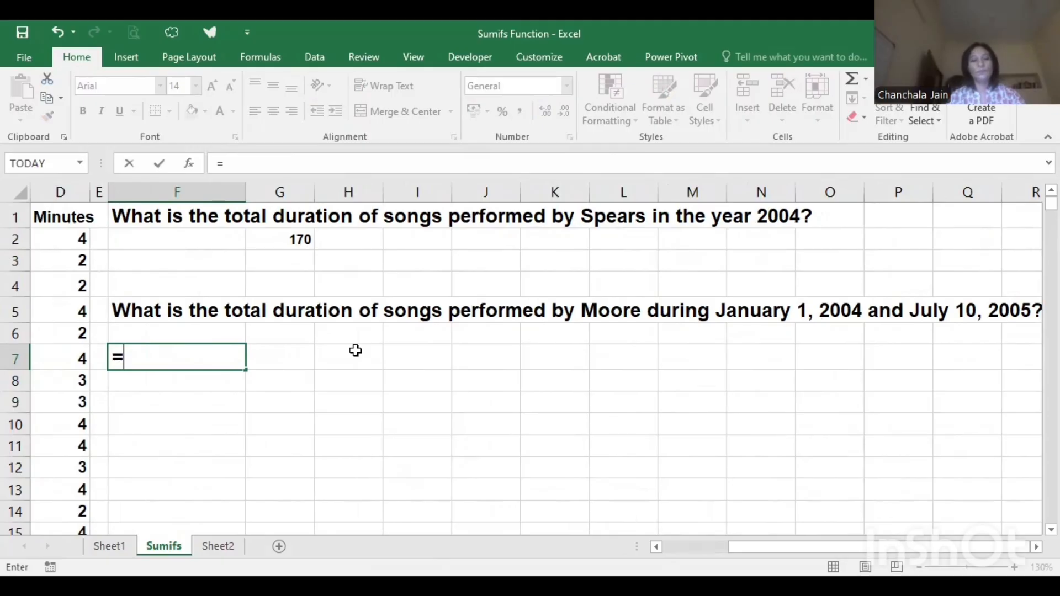
pyautogui.write('SUMIFS(')
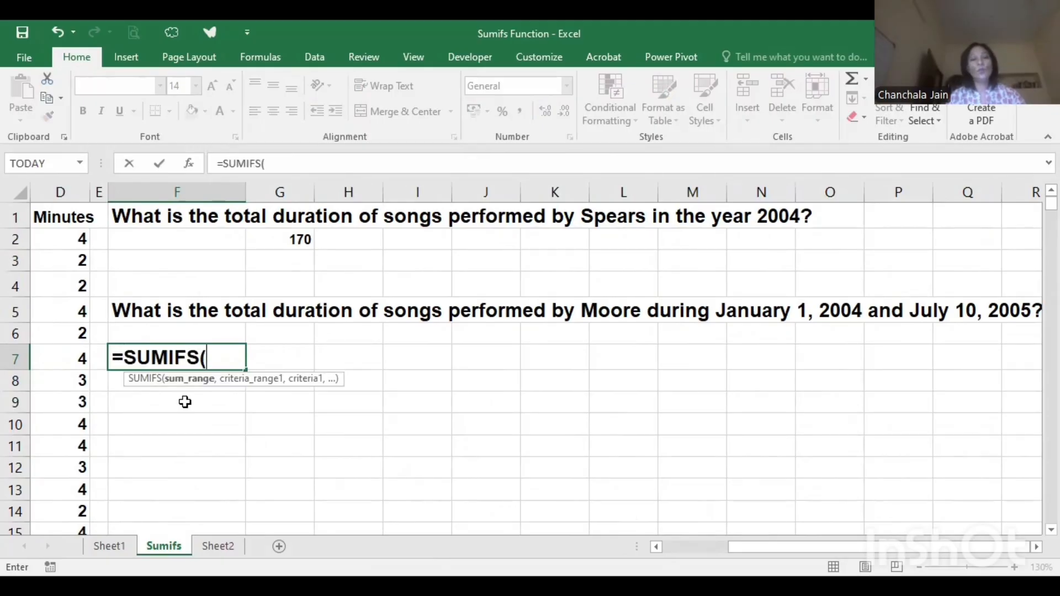
pyautogui.hscroll(-1, 195, 398)
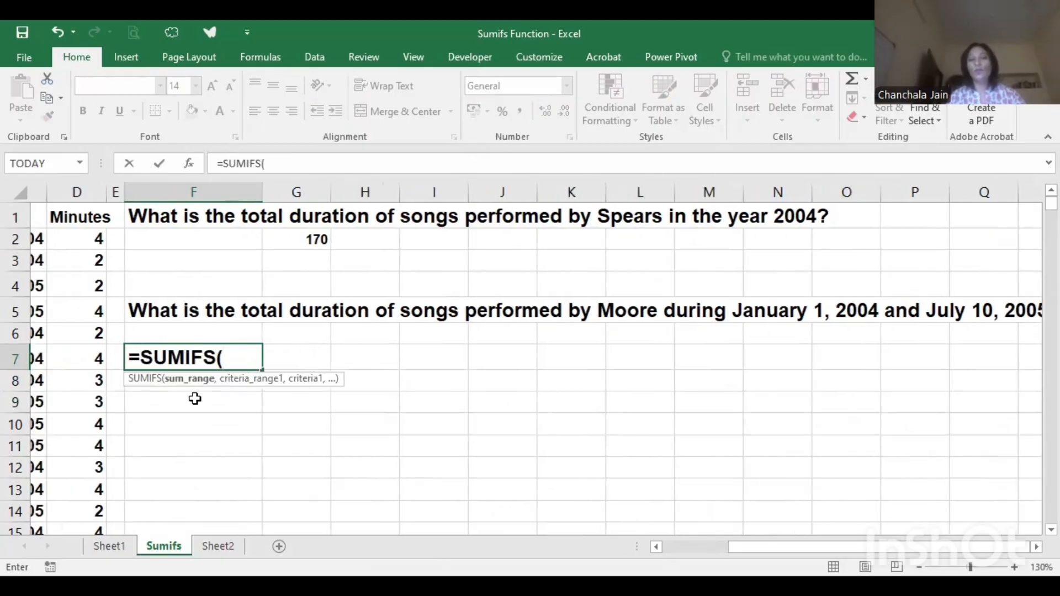
pyautogui.hscroll(1, 318, 334)
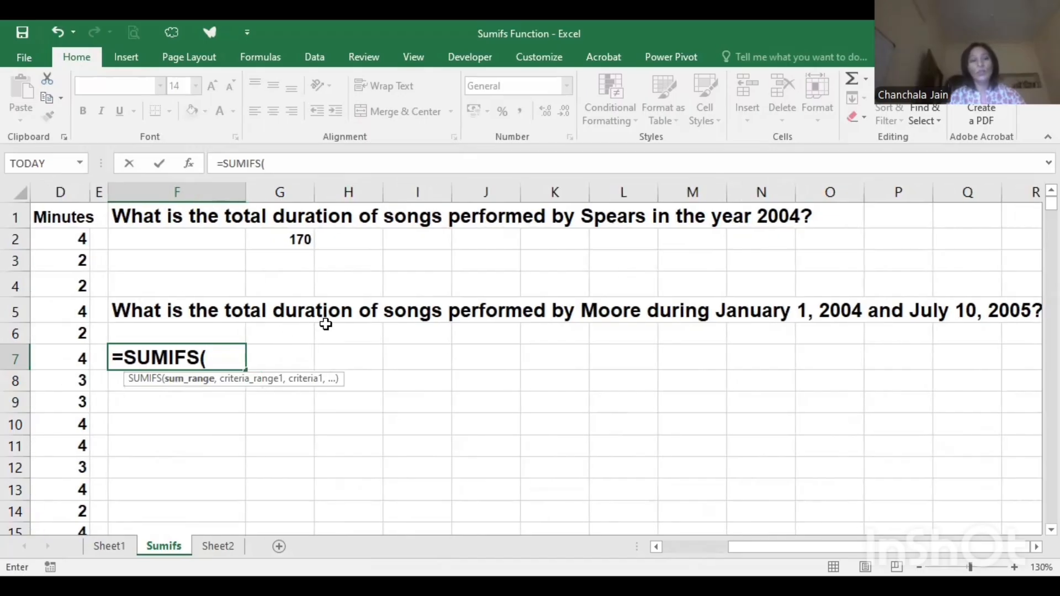
pyautogui.click(65, 187)
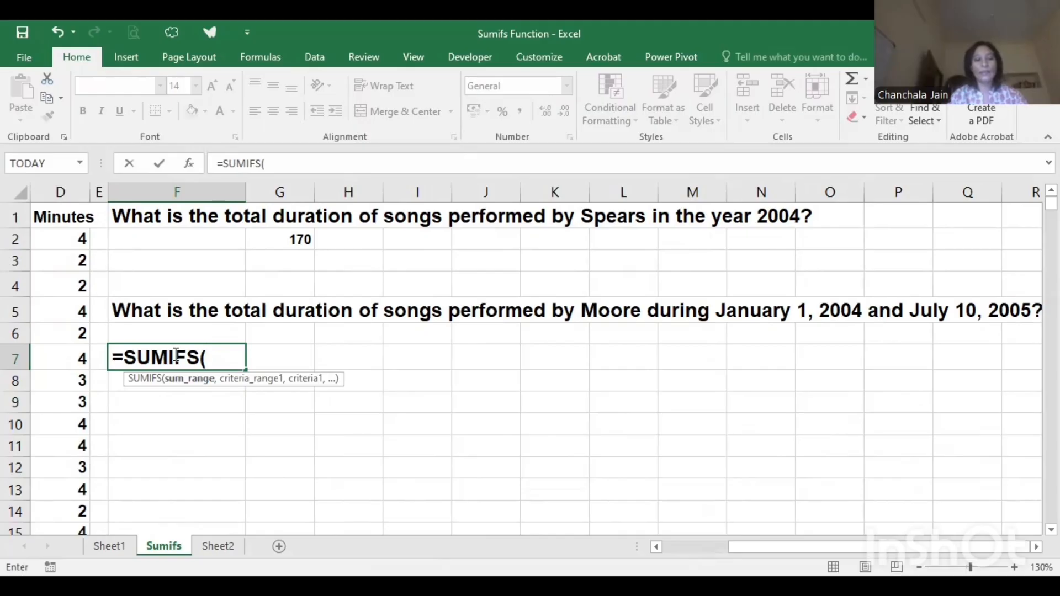
pyautogui.write('d2')
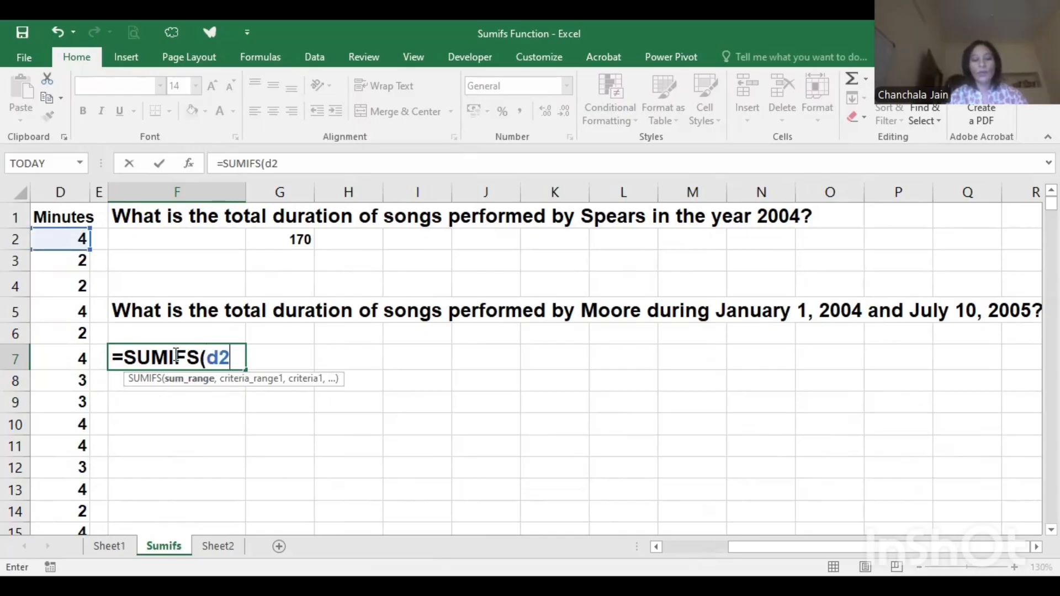
pyautogui.write(':d9')
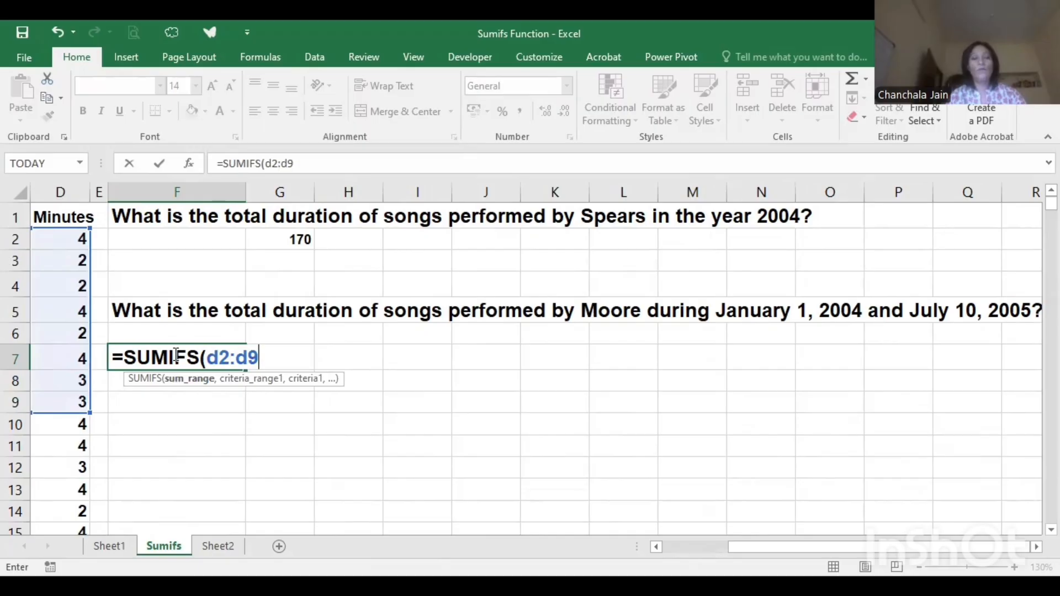
pyautogui.write('52,')
# - Add the singer names in B2:B952 as the first criteria range, with cell B6 (Moore) as its criterion
pyautogui.hscroll(-2, 654, 412)
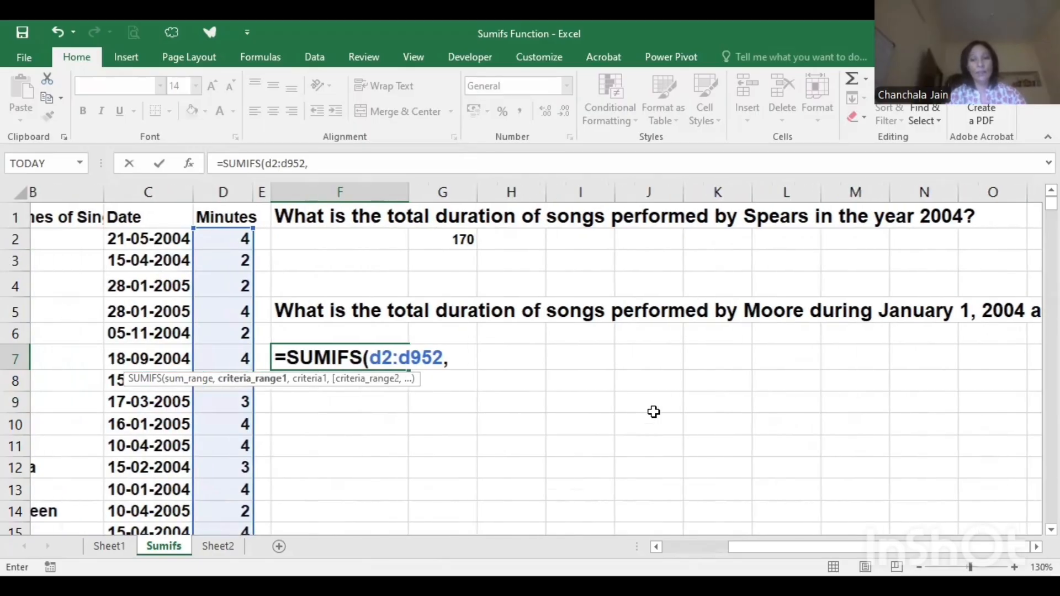
pyautogui.hscroll(-1, 653, 412)
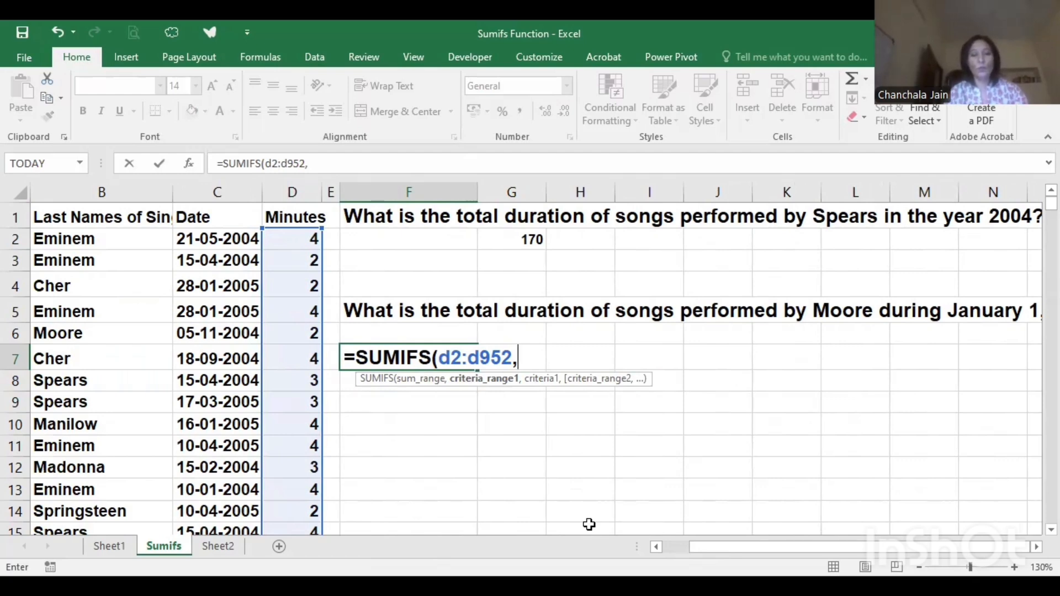
pyautogui.write('b2:')
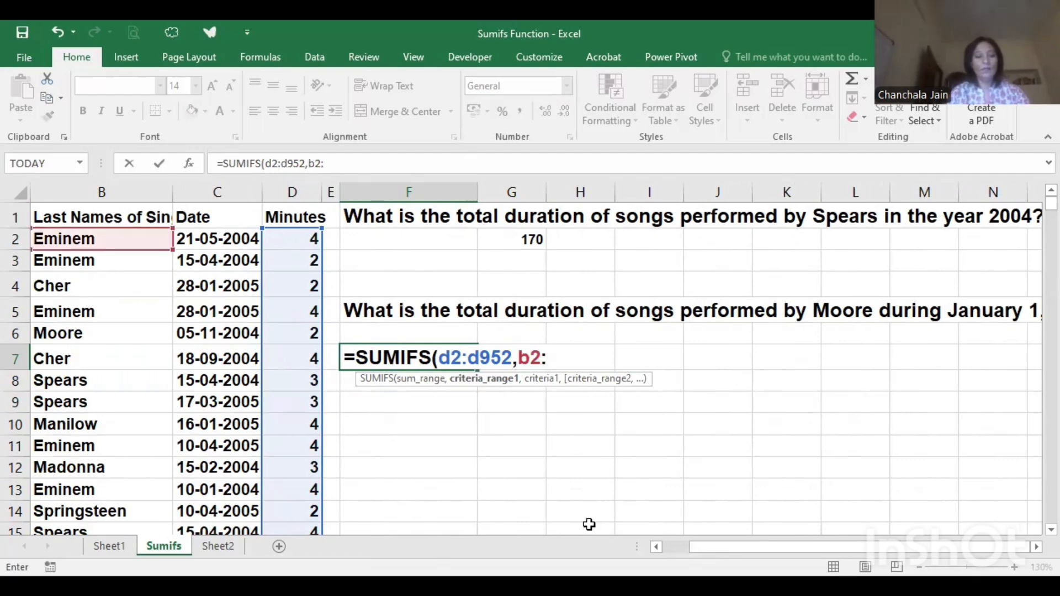
pyautogui.write('b952')
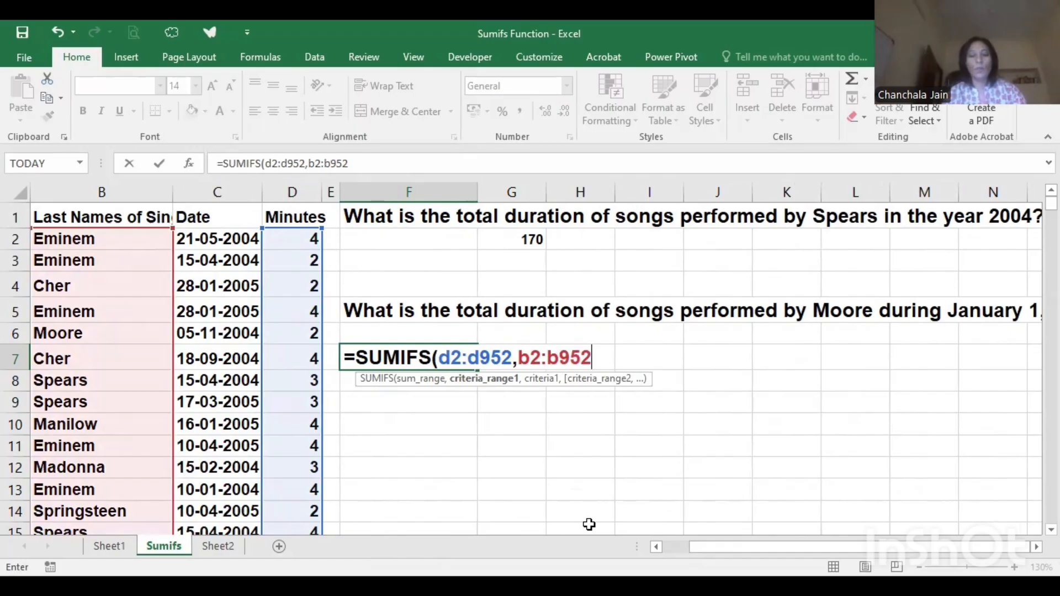
pyautogui.write(',')
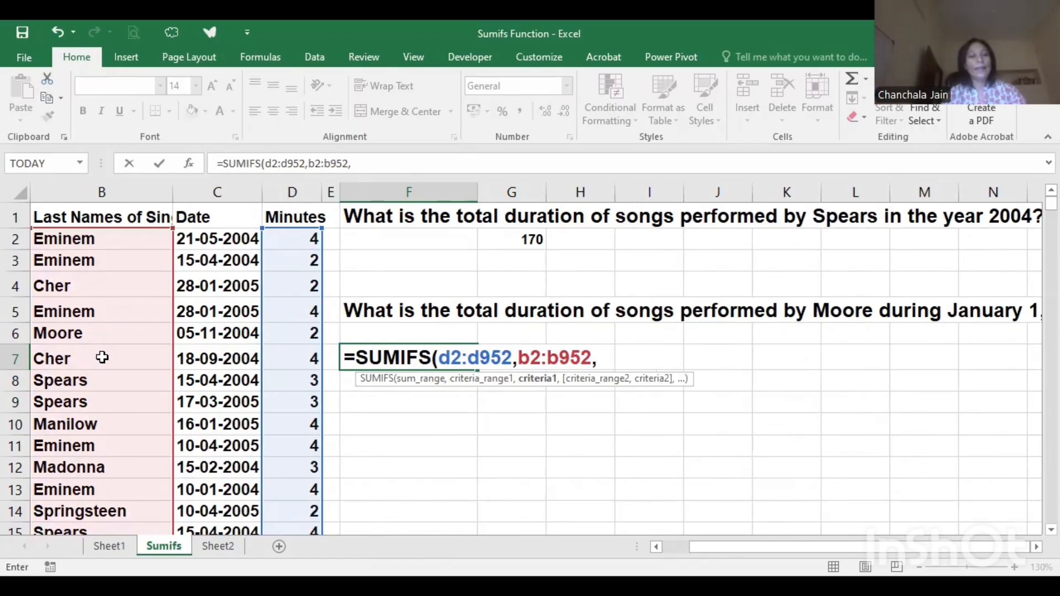
pyautogui.click(111, 328)
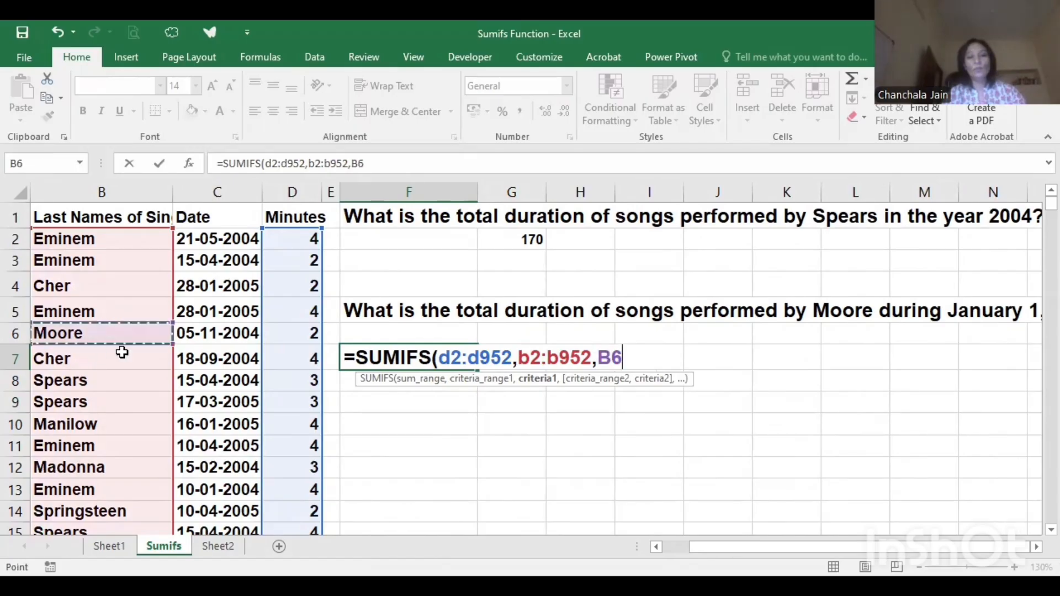
pyautogui.press('F8')
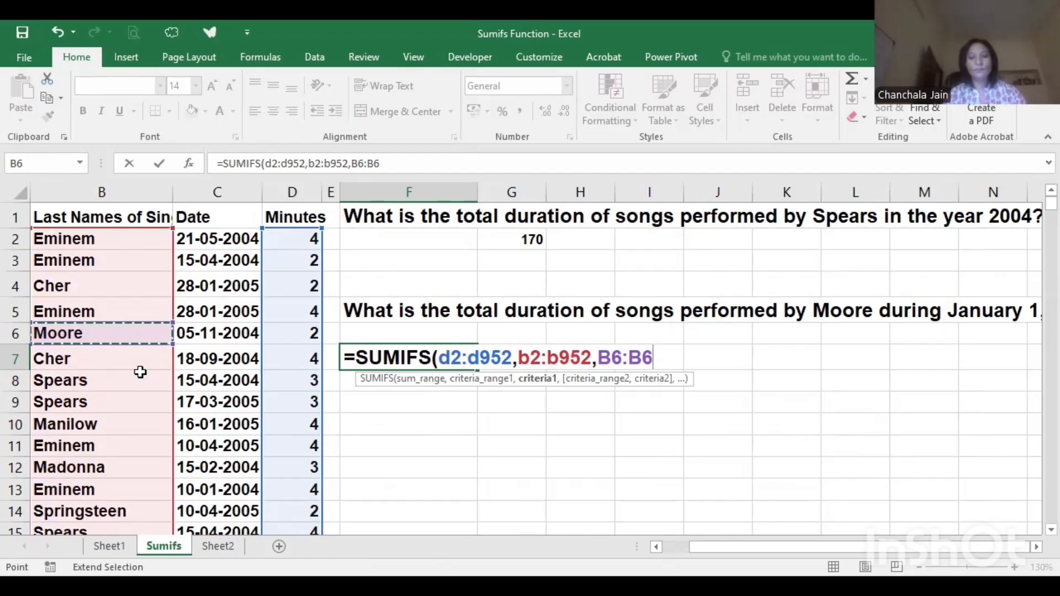
pyautogui.write(',')
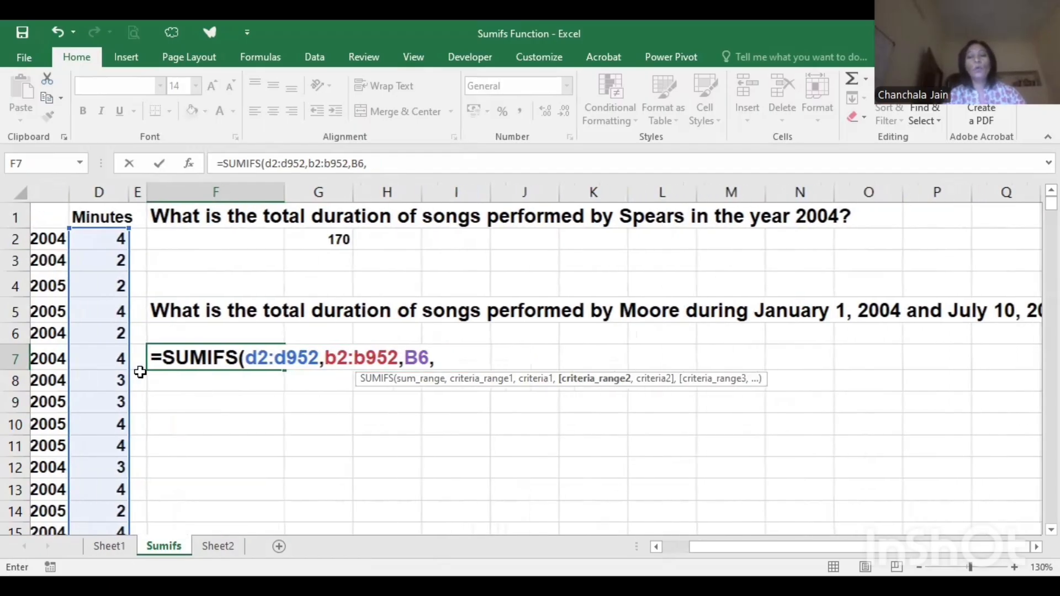
# - Add the dates in C2:C952 as the second criteria range of the F7 formula, with the criterion ">=01-01-2004"
pyautogui.hscroll(1, 140, 372)
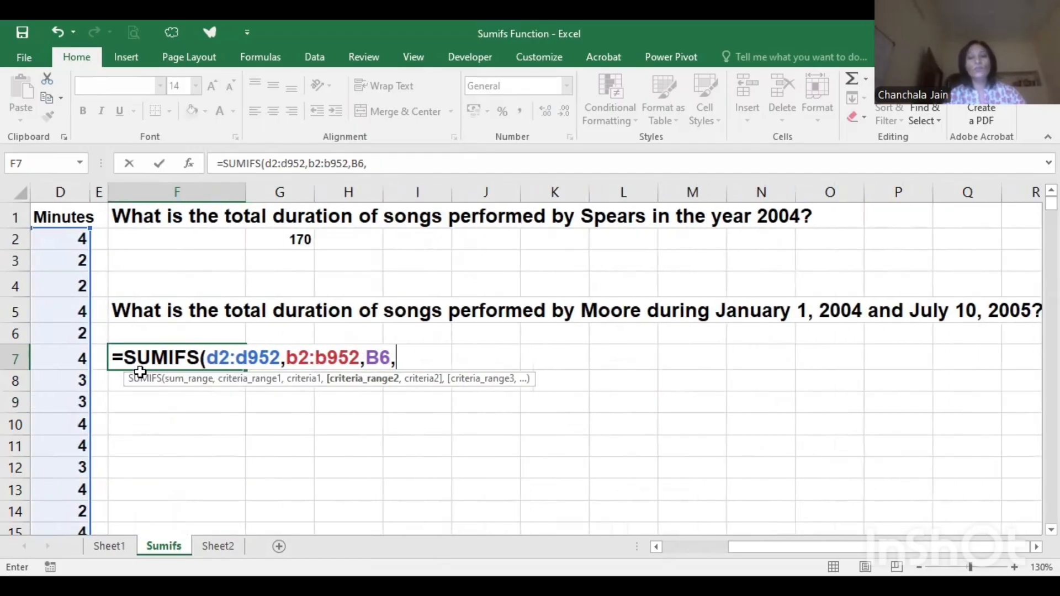
pyautogui.hscroll(-3, 380, 249)
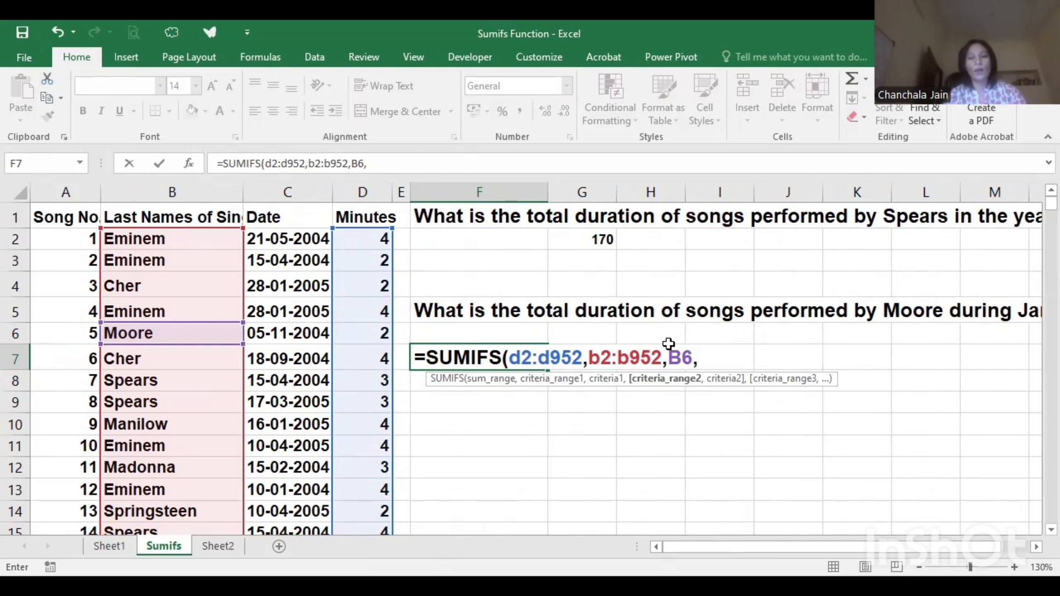
pyautogui.write('c2:c952,')
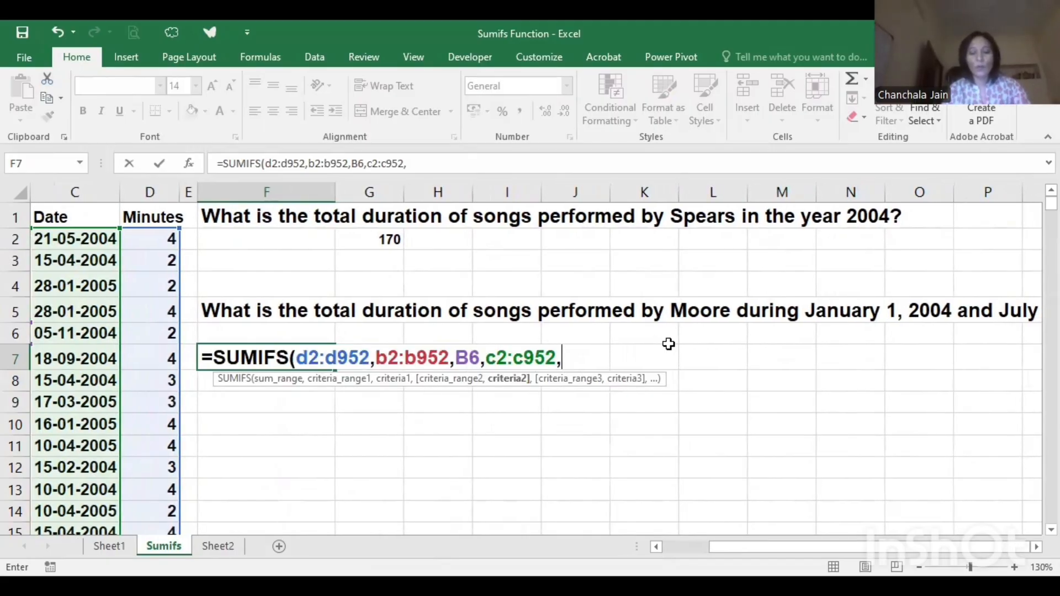
pyautogui.write('">')
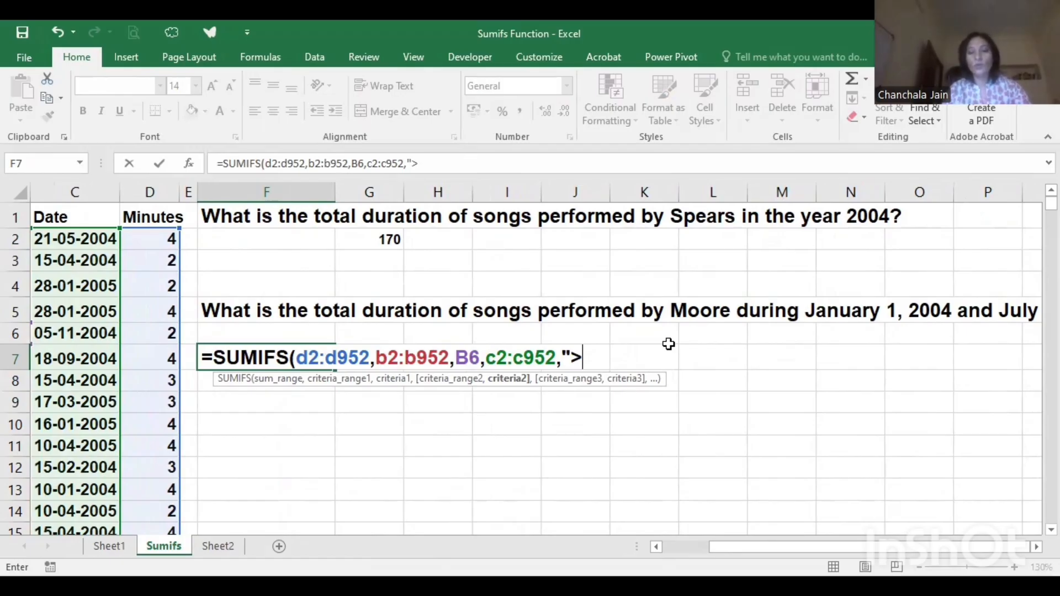
pyautogui.write('=01-01-2004')
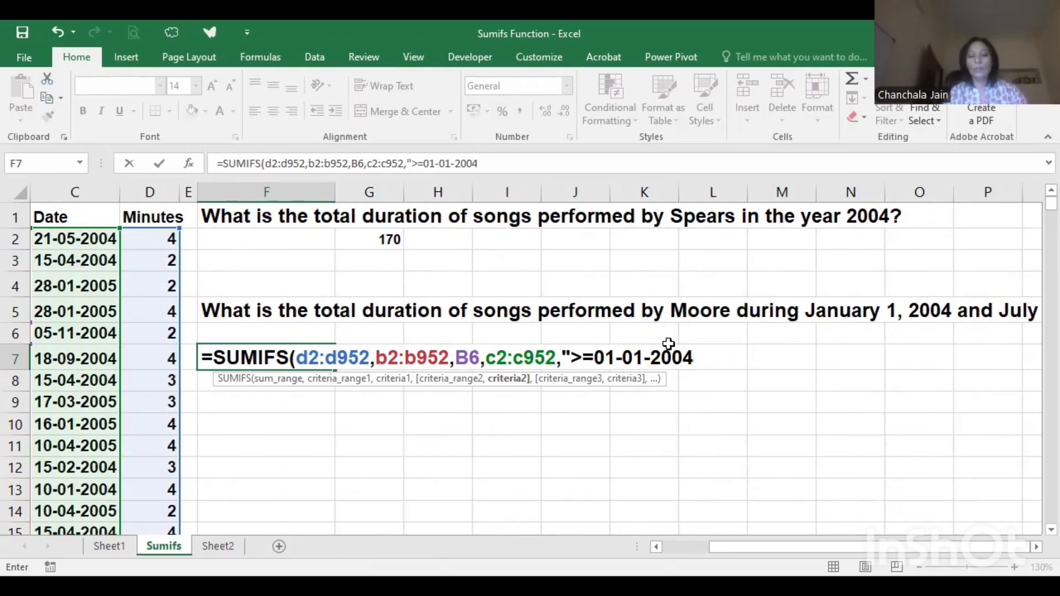
pyautogui.write('",')
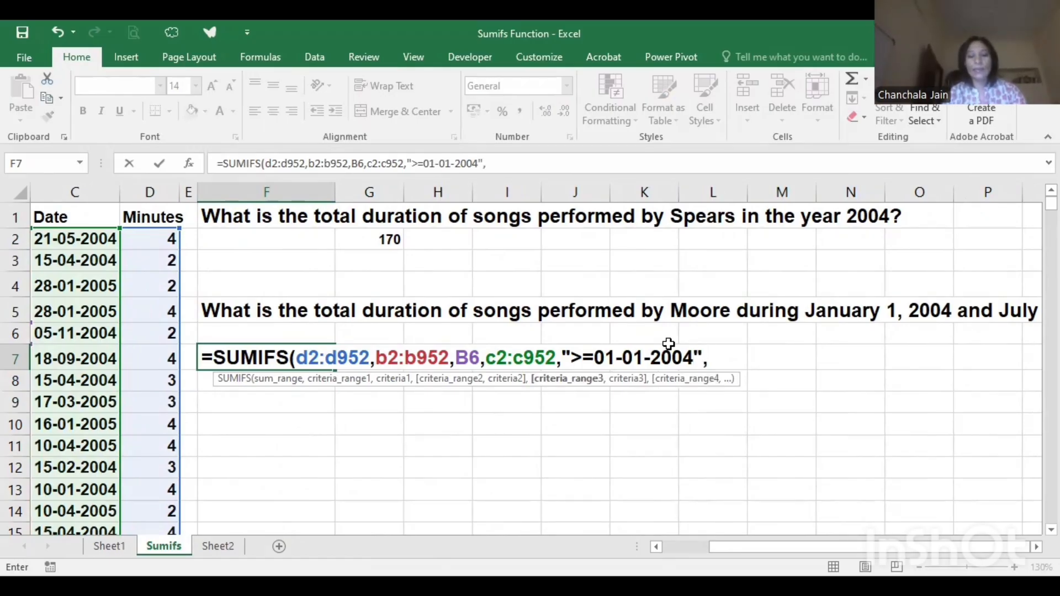
pyautogui.write('c2:')
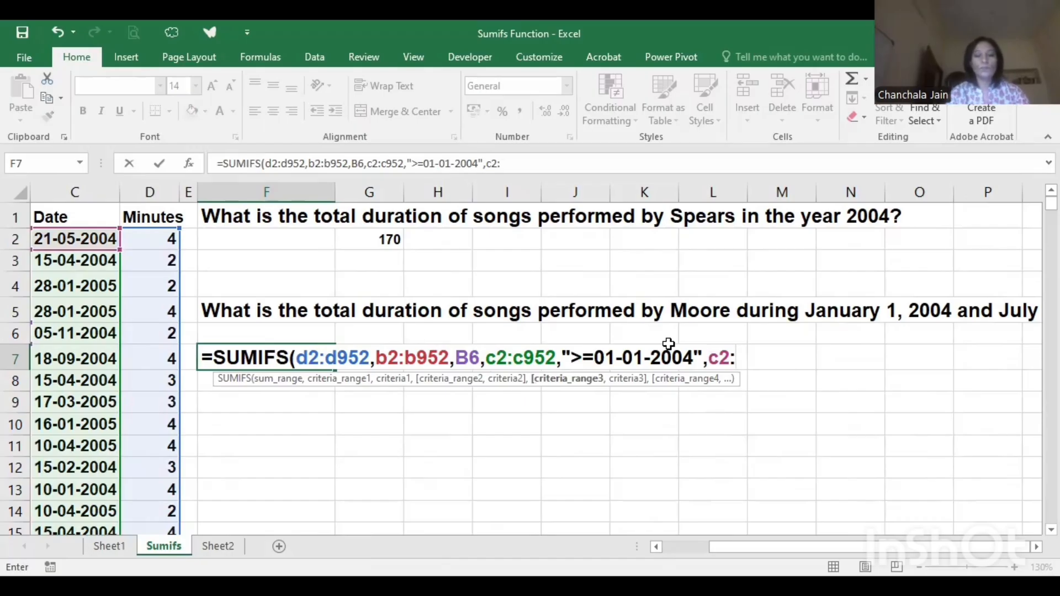
pyautogui.write('c952')
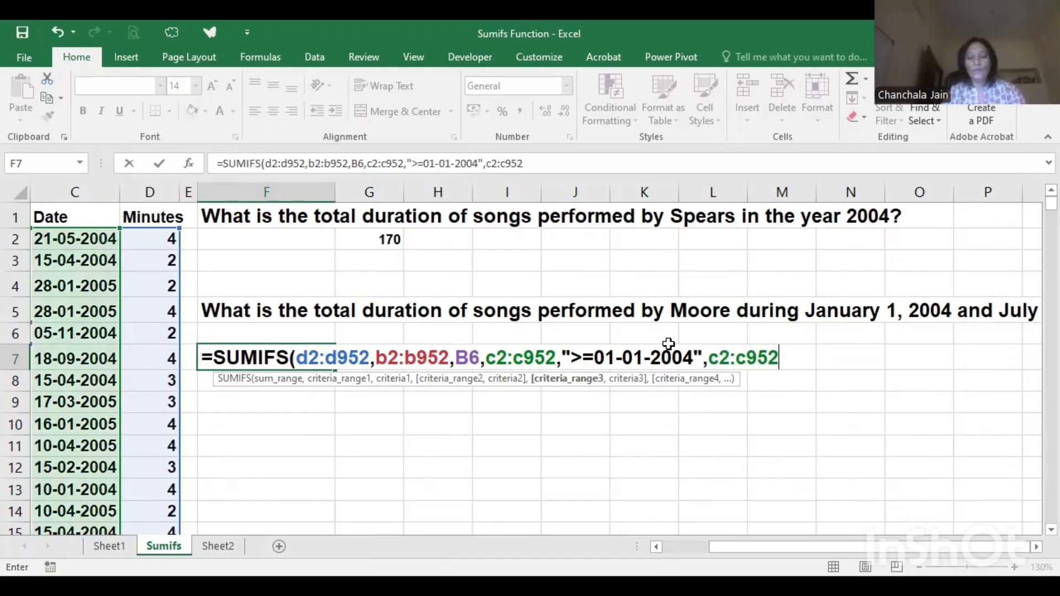
pyautogui.write(',')
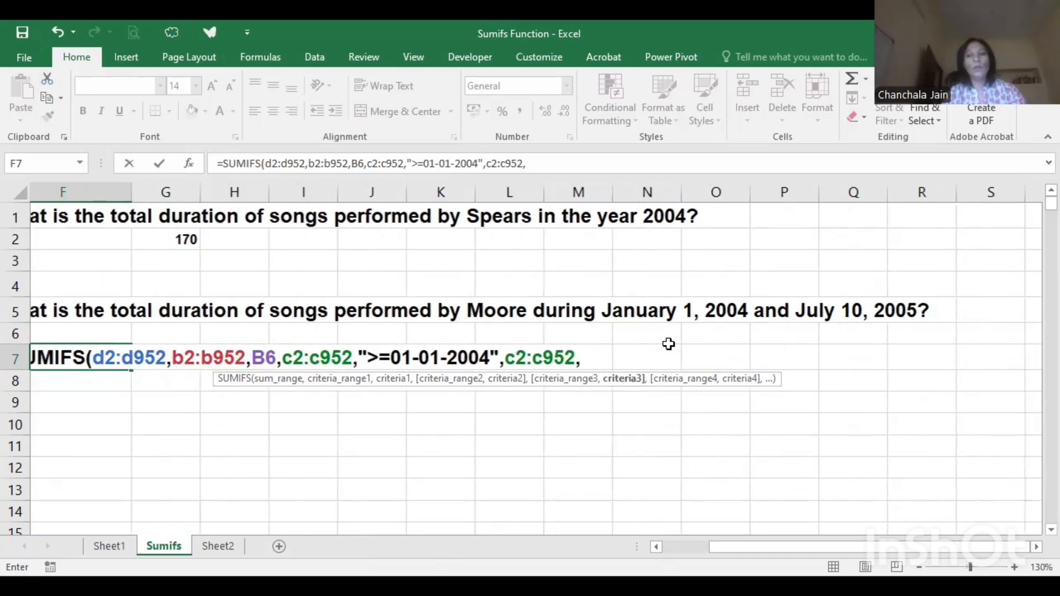
# - Add C2:C952 as the third criteria range with the criterion ">=10-07-2005", and complete the SUMIFS formula in F7
pyautogui.hscroll(1, 669, 344)
pyautogui.hscroll(-4, 669, 344)
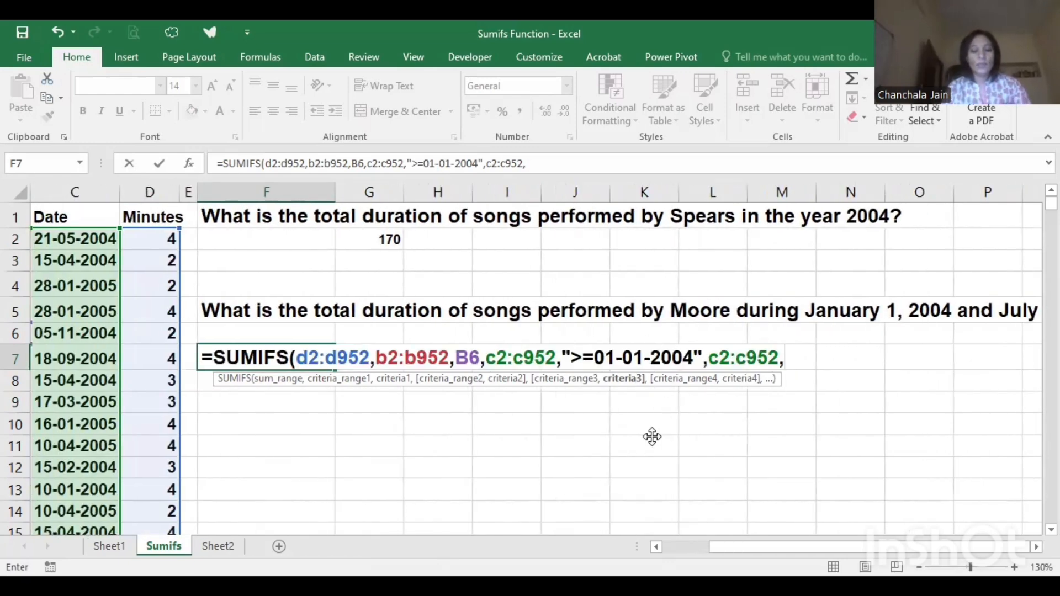
pyautogui.write('10')
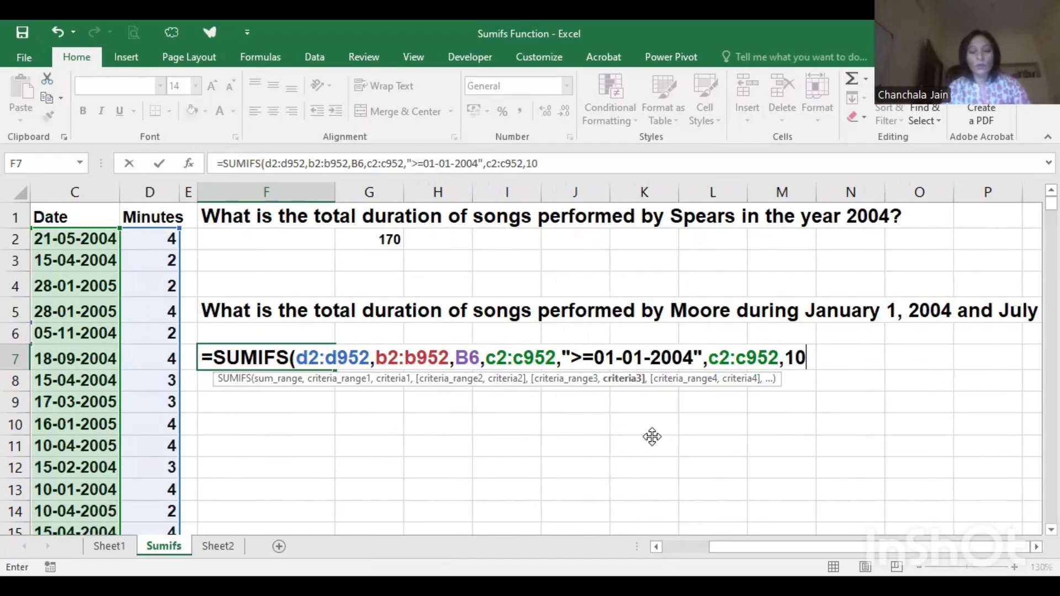
pyautogui.press('BackSpace')
pyautogui.press('BackSpace')
pyautogui.write('">=10')
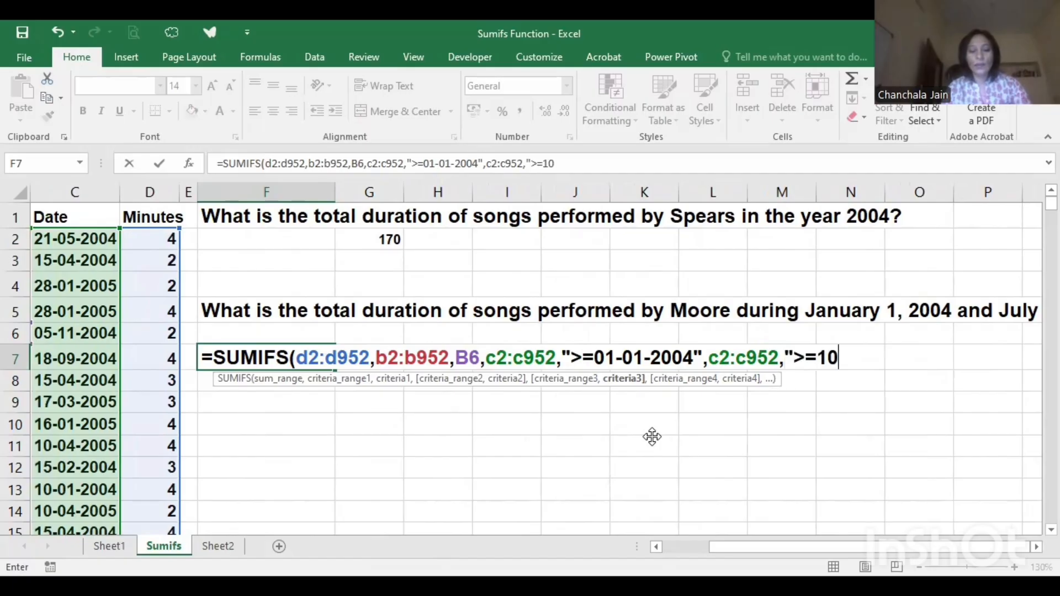
pyautogui.write('-07')
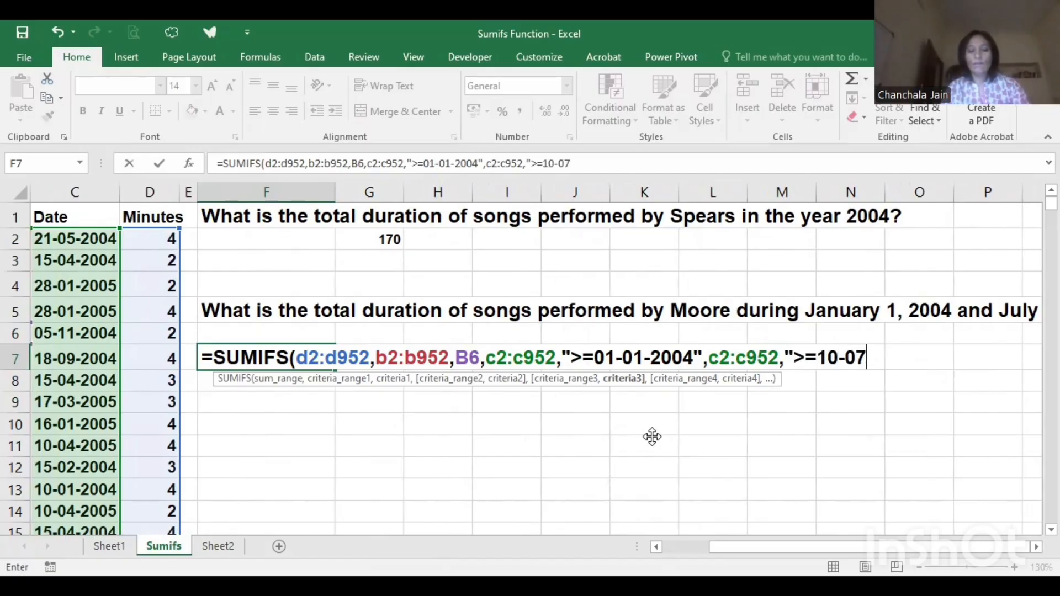
pyautogui.write('-2005')
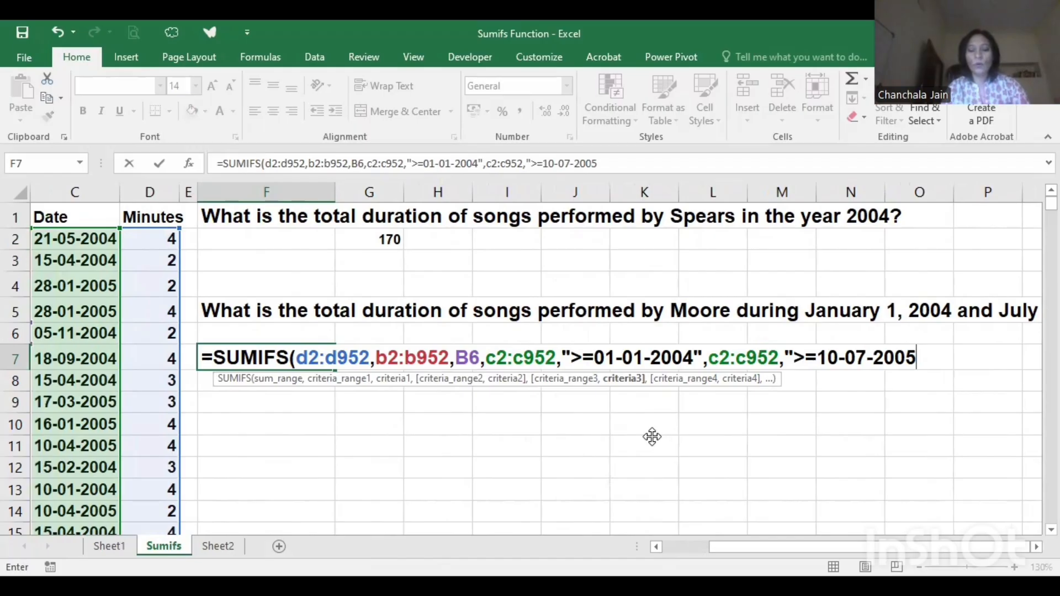
pyautogui.write('")')
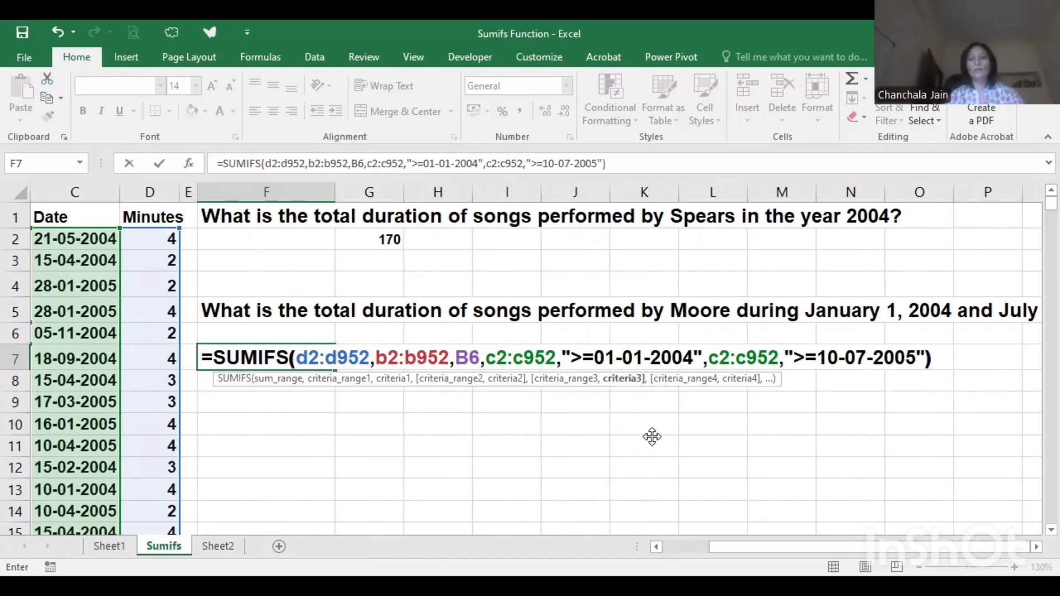
pyautogui.press('Return')
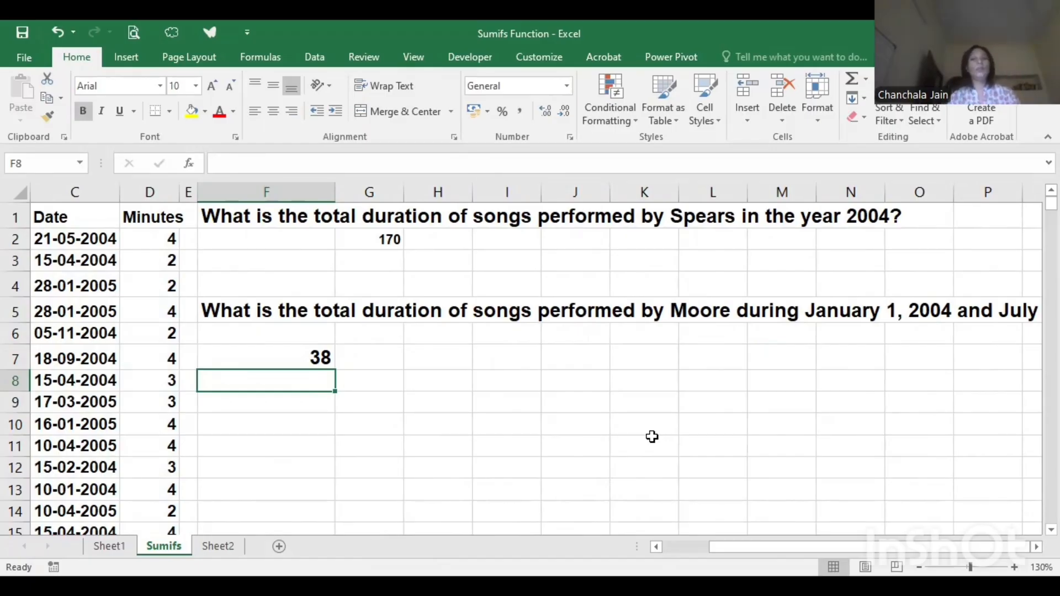
pyautogui.click(293, 363)
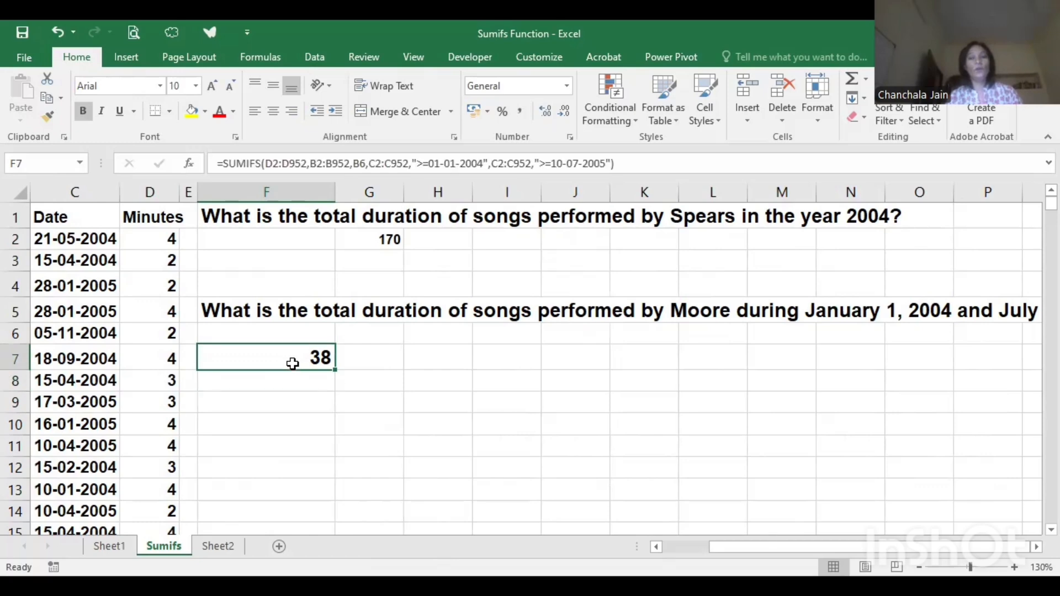
pyautogui.hscroll(1, 293, 363)
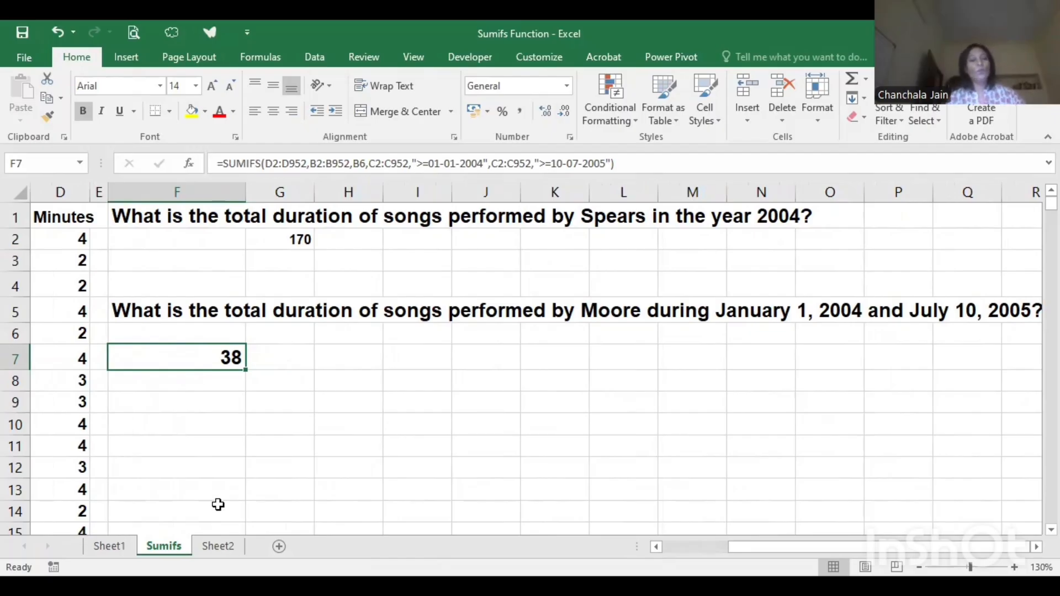
# - Switch to Sheet2 and set the font size of cell H2, below the WA sales question, to 24
pyautogui.click(218, 547)
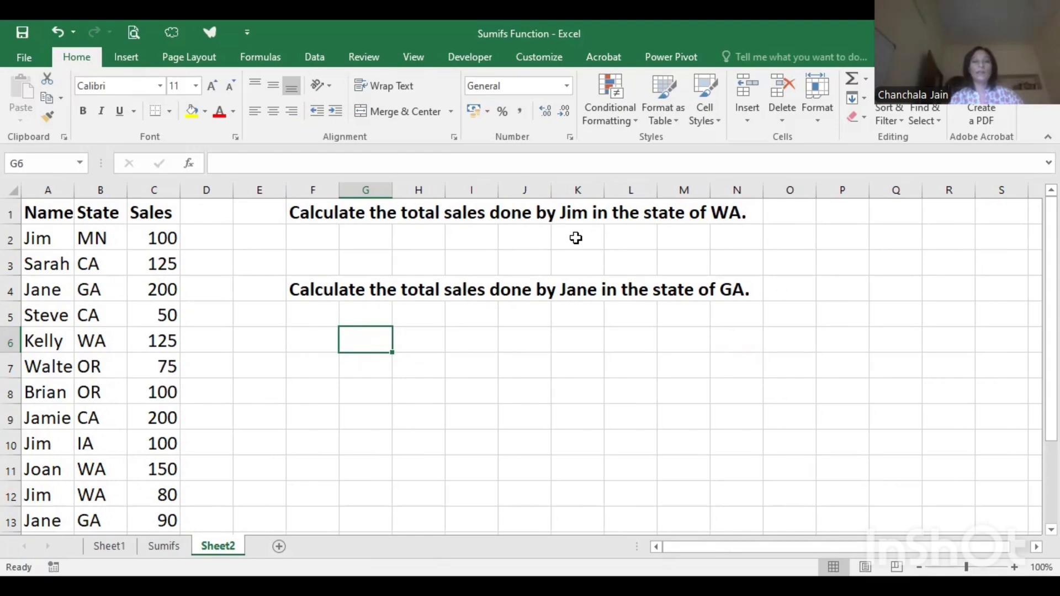
pyautogui.click(411, 241)
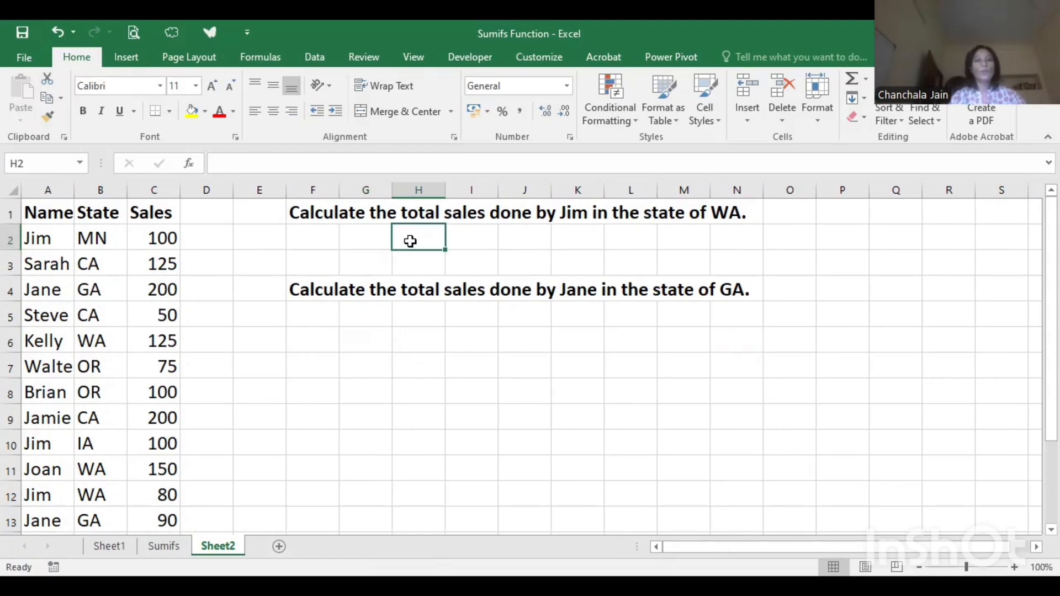
pyautogui.click(215, 88)
pyautogui.click(216, 88)
pyautogui.click(215, 87)
pyautogui.click(217, 88)
pyautogui.click(216, 88)
pyautogui.click(216, 88)
pyautogui.click(216, 88)
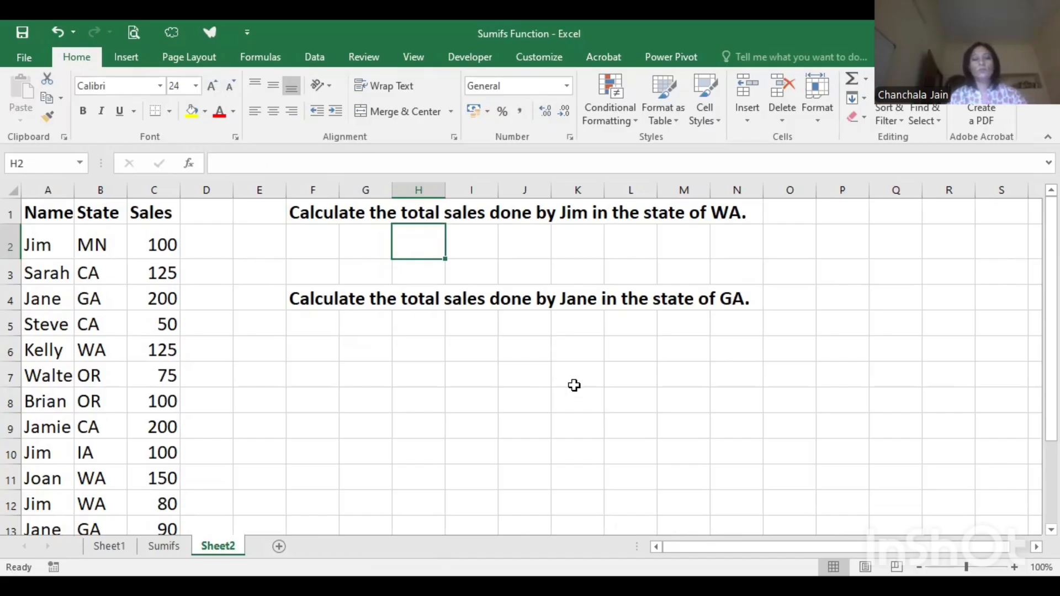
# - Start a SUMIFS formula in cell H2 for the WA question, with the sales in C2:C13 as the sum range
pyautogui.write('=')
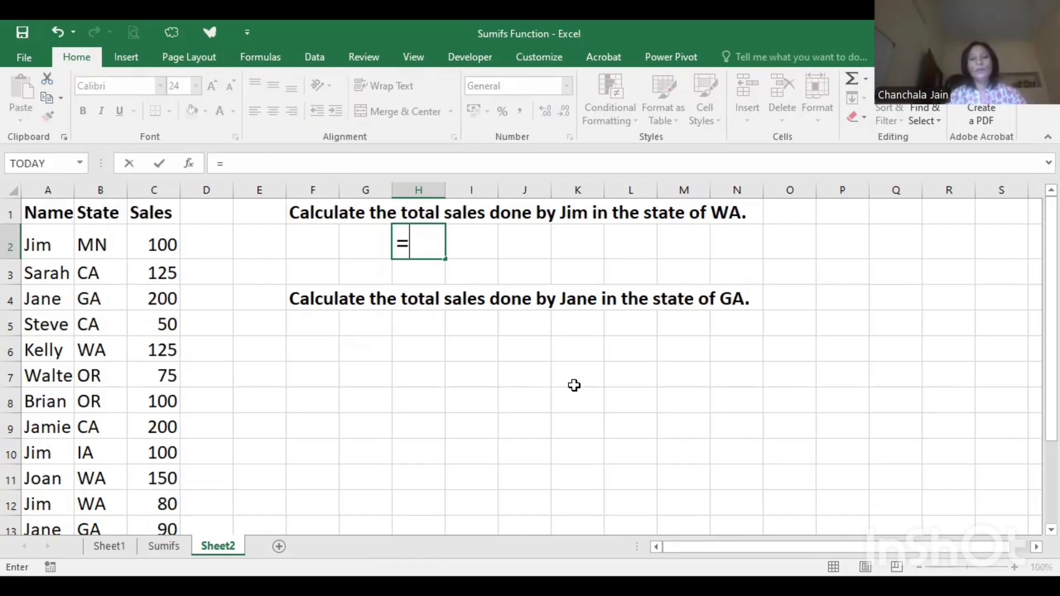
pyautogui.write('sumifs')
pyautogui.press('Tab')
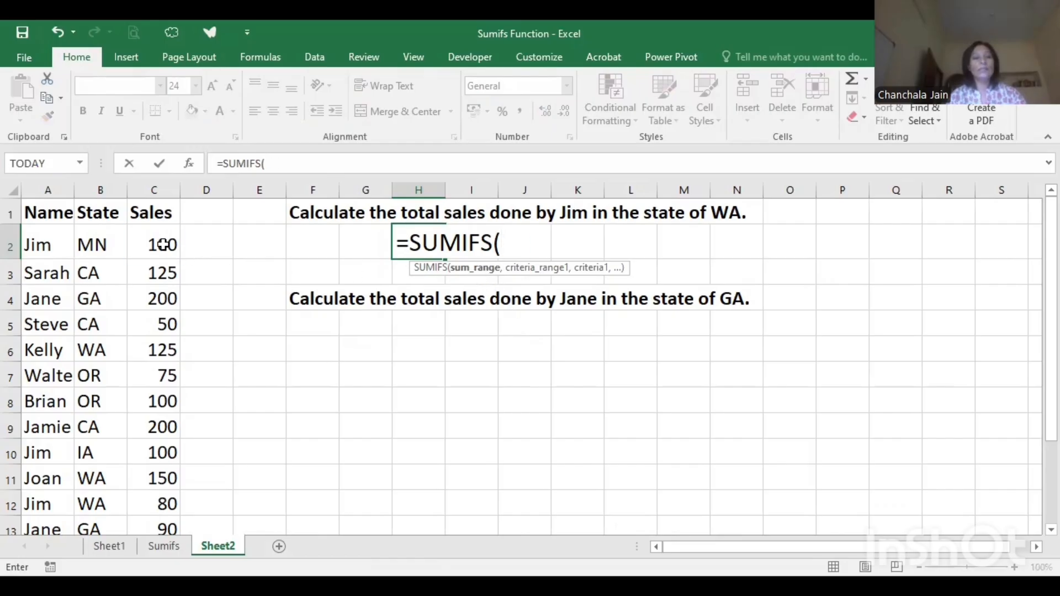
pyautogui.moveTo(164, 243); pyautogui.dragTo(159, 324)
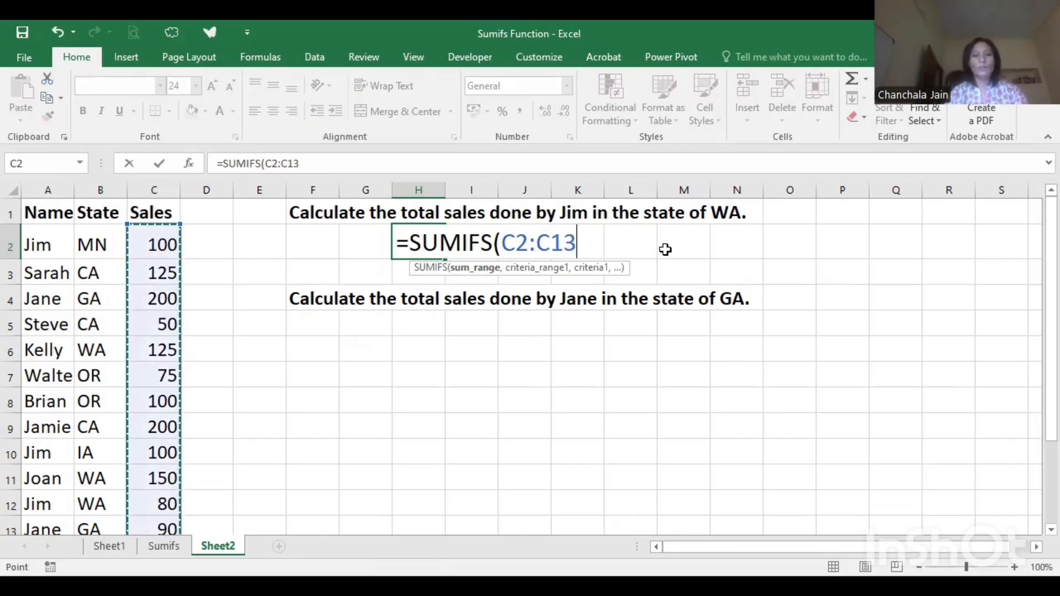
pyautogui.write(',')
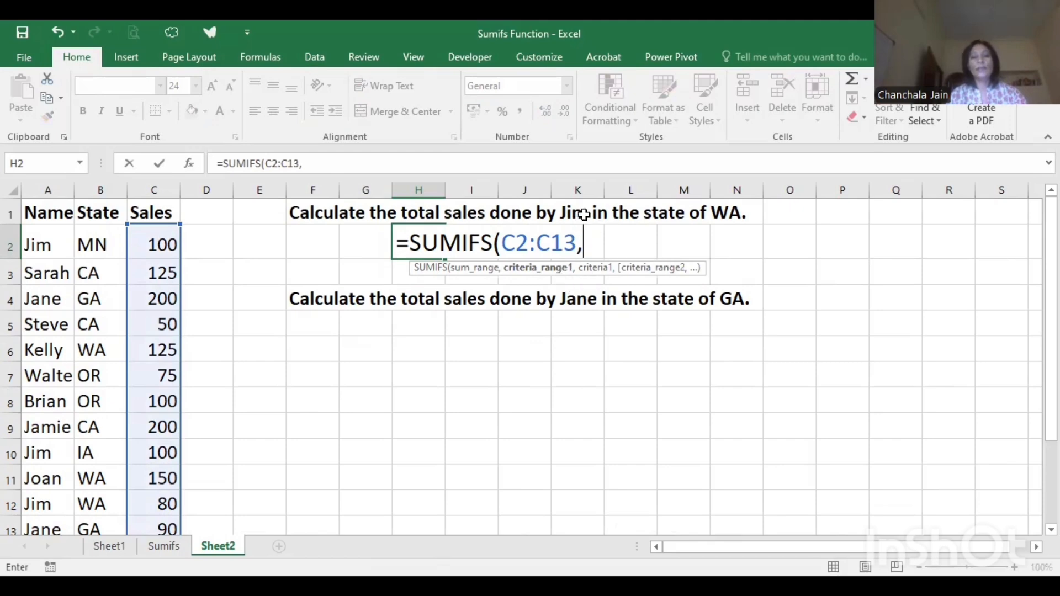
# - Add the names in A2:A13 as the first criteria range of the H2 formula, with cell A2 as its criterion
pyautogui.click(26, 245)
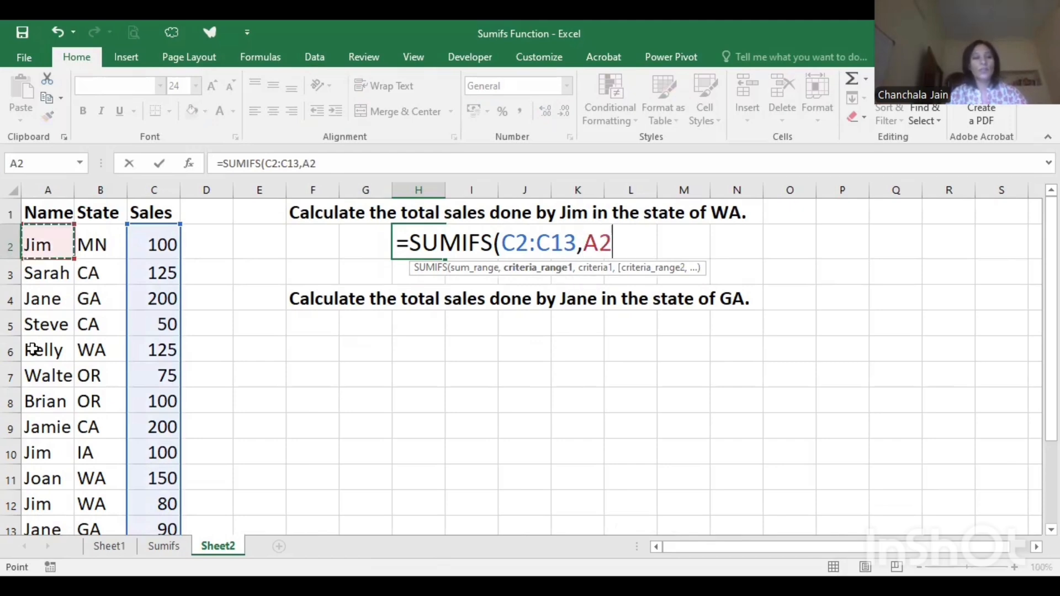
pyautogui.keyDown('shift'); pyautogui.click(35, 525); pyautogui.keyUp('shift')
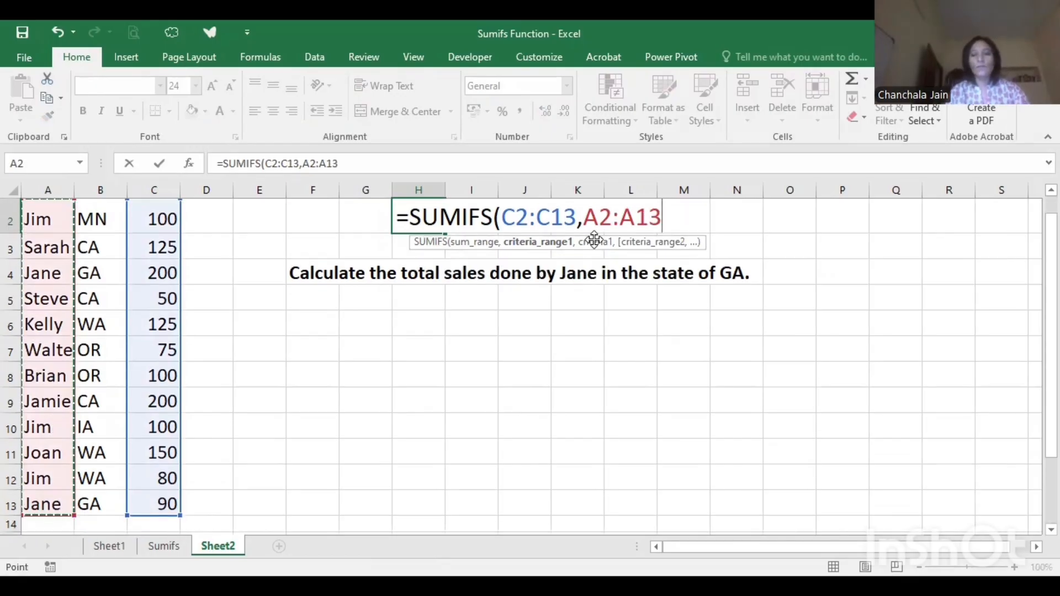
pyautogui.write(',')
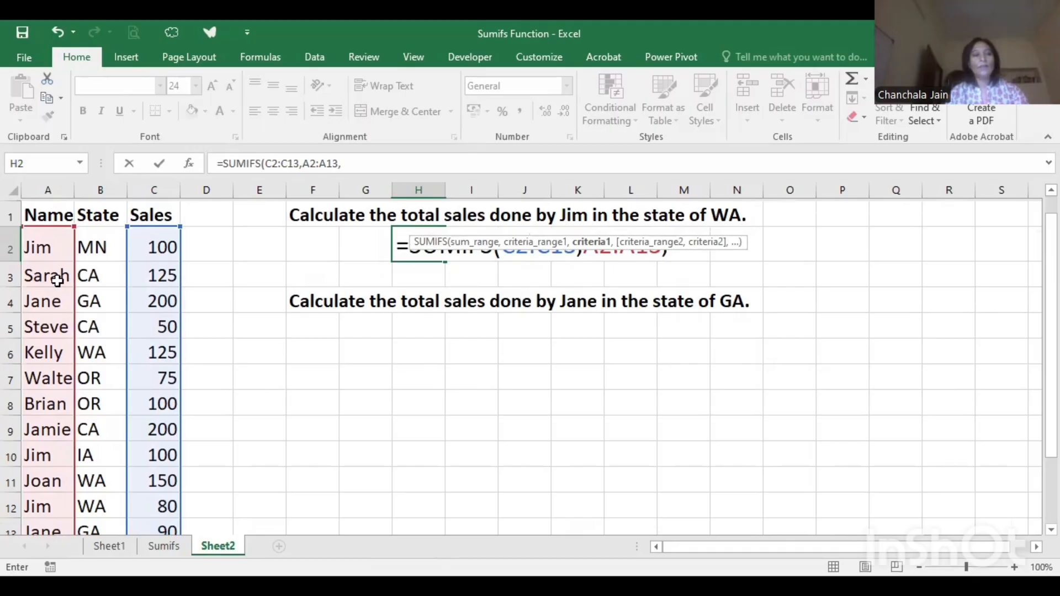
pyautogui.click(50, 246)
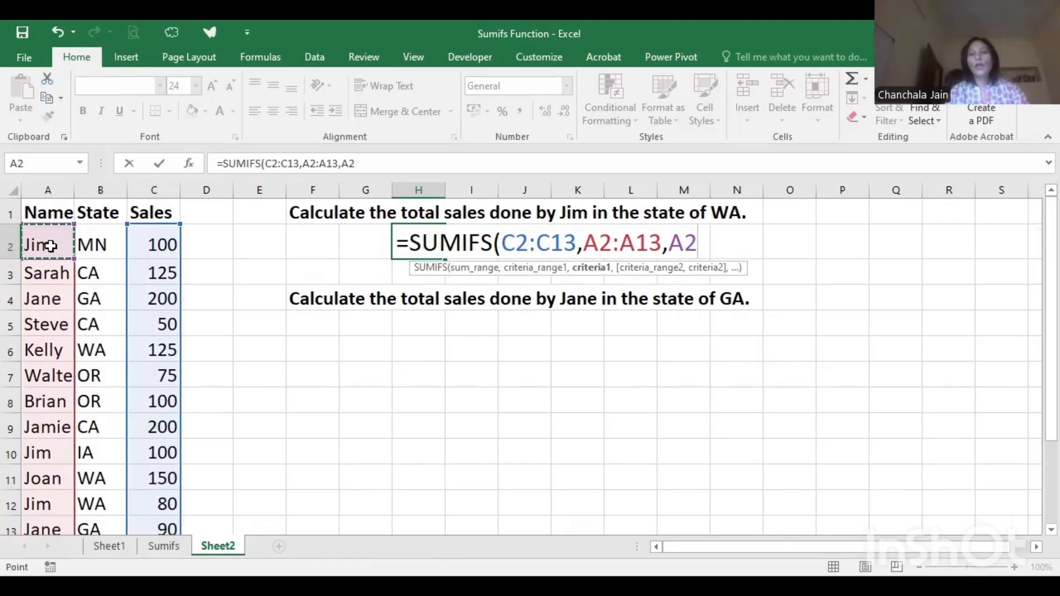
pyautogui.write(',')
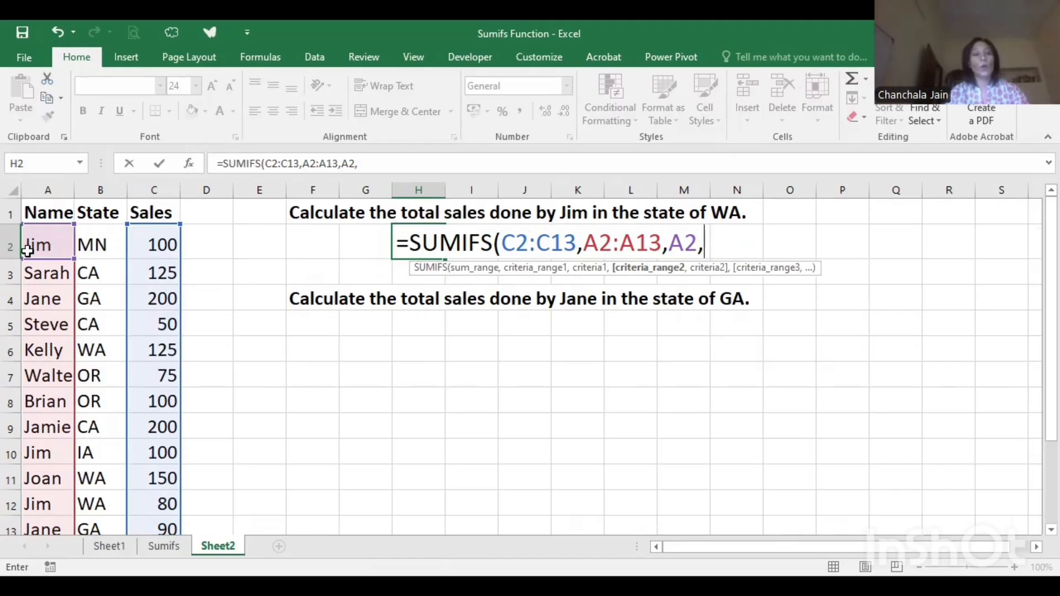
# - Add the states in B2:B13 as the second criteria range with cell B11 (WA) as its criterion, and complete the SUMIFS formula in H2
pyautogui.moveTo(100, 249); pyautogui.dragTo(97, 505)
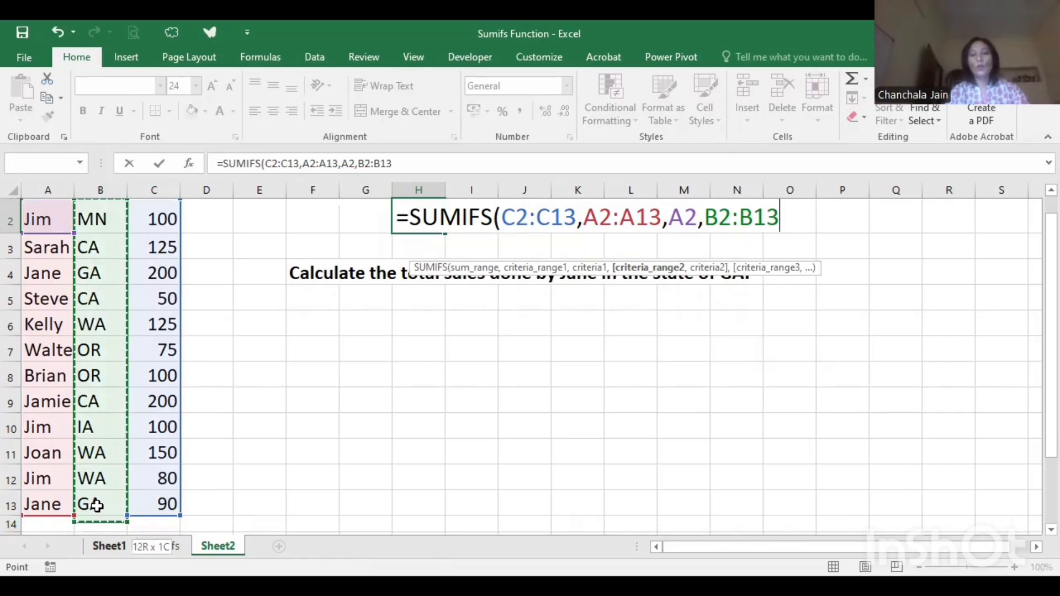
pyautogui.write(',')
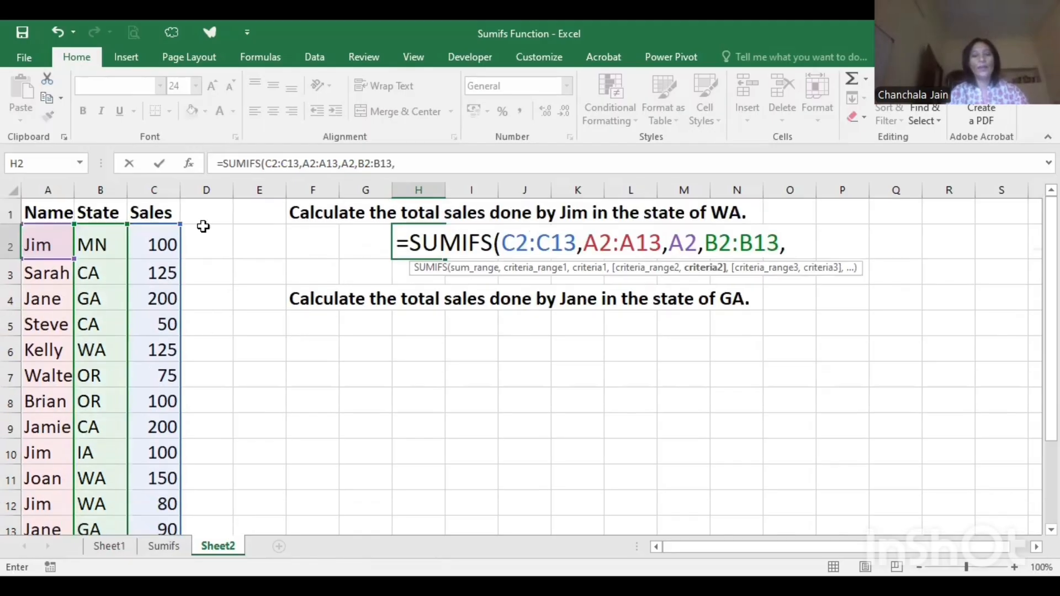
pyautogui.click(102, 477)
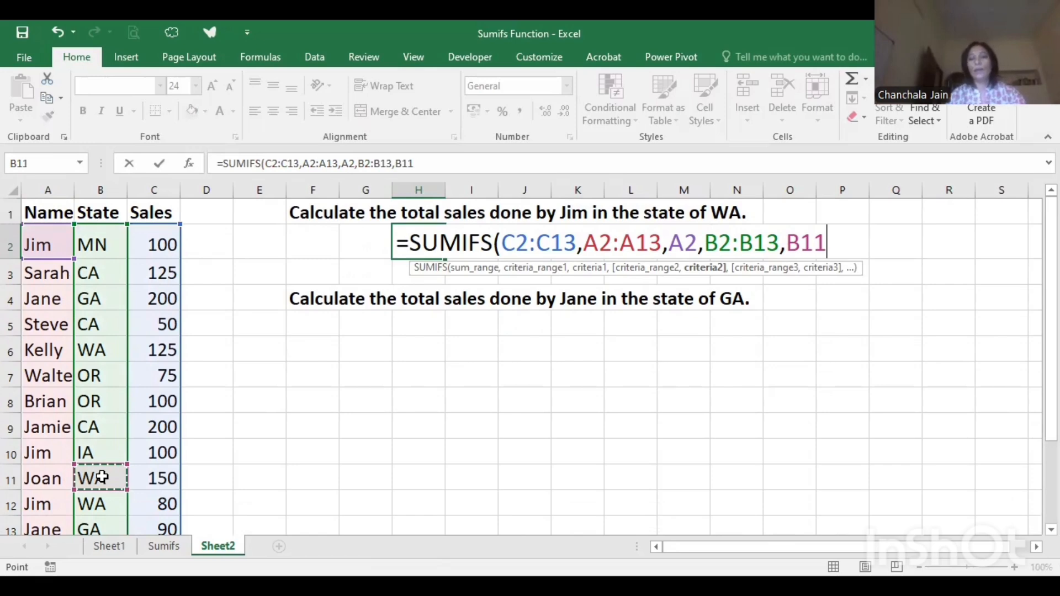
pyautogui.write(')')
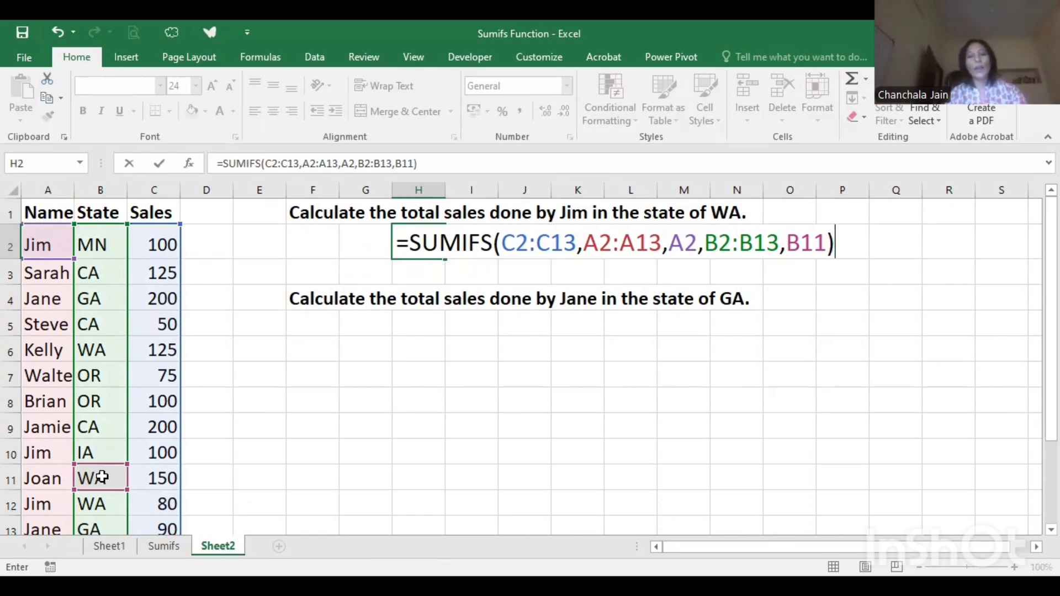
pyautogui.press('Return')
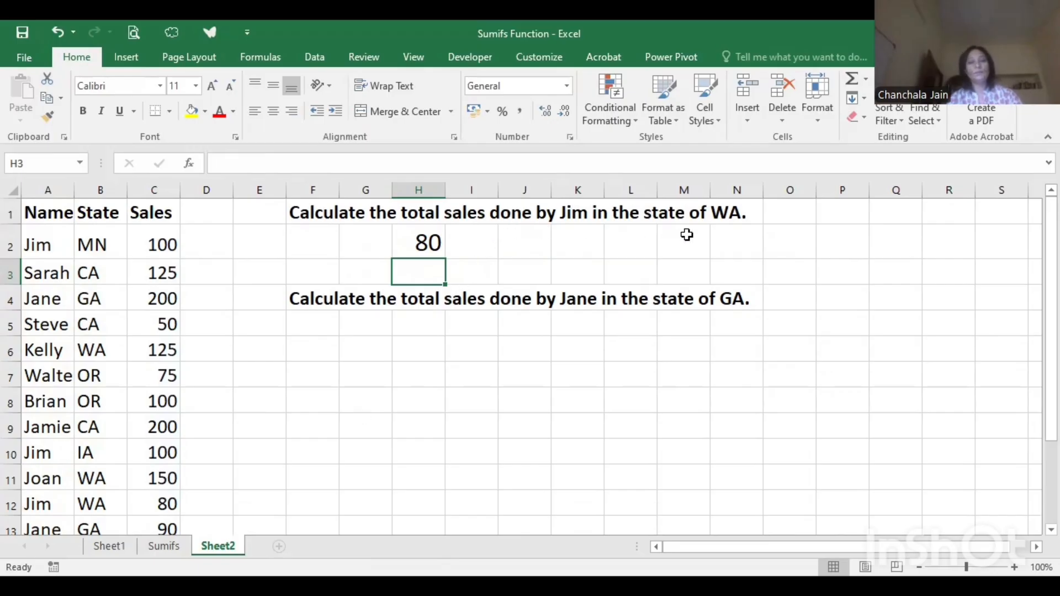
# - Set the font size of cell F6, below the GA sales question, to 22
pyautogui.click(331, 340)
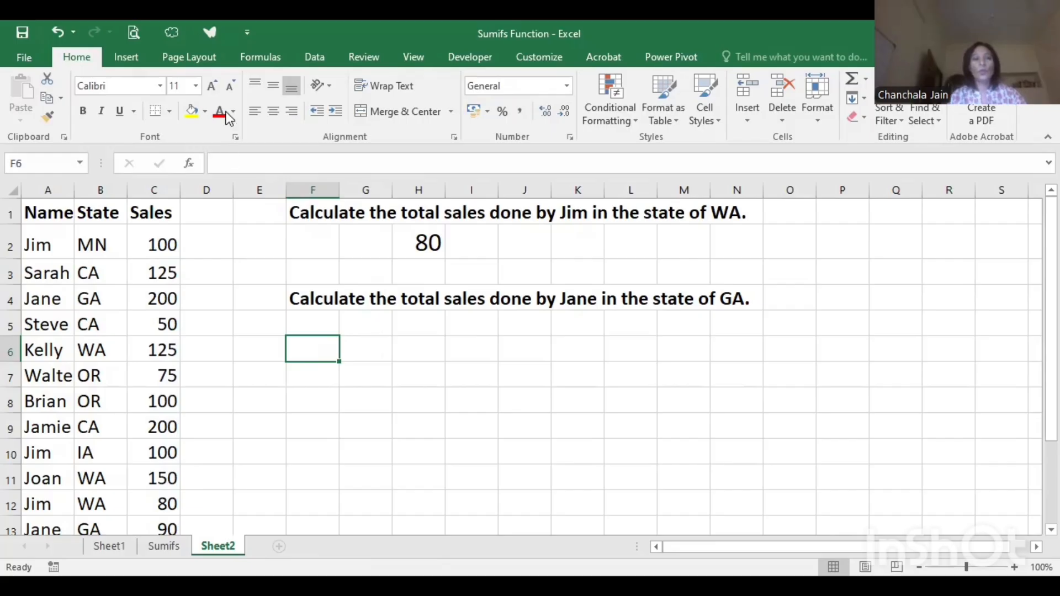
pyautogui.click(218, 88)
pyautogui.click(218, 88)
pyautogui.click(217, 89)
pyautogui.click(217, 88)
pyautogui.click(218, 88)
pyautogui.click(218, 89)
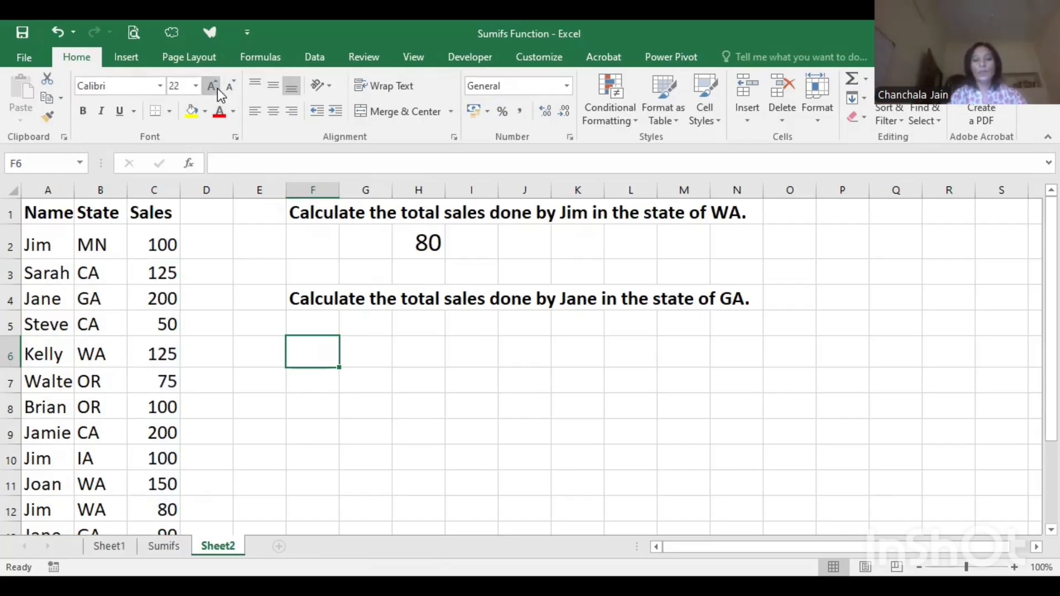
# - Start a SUMIFS formula in cell F6 for the GA question, with the sales in C2:C13 as the sum range
pyautogui.write('=')
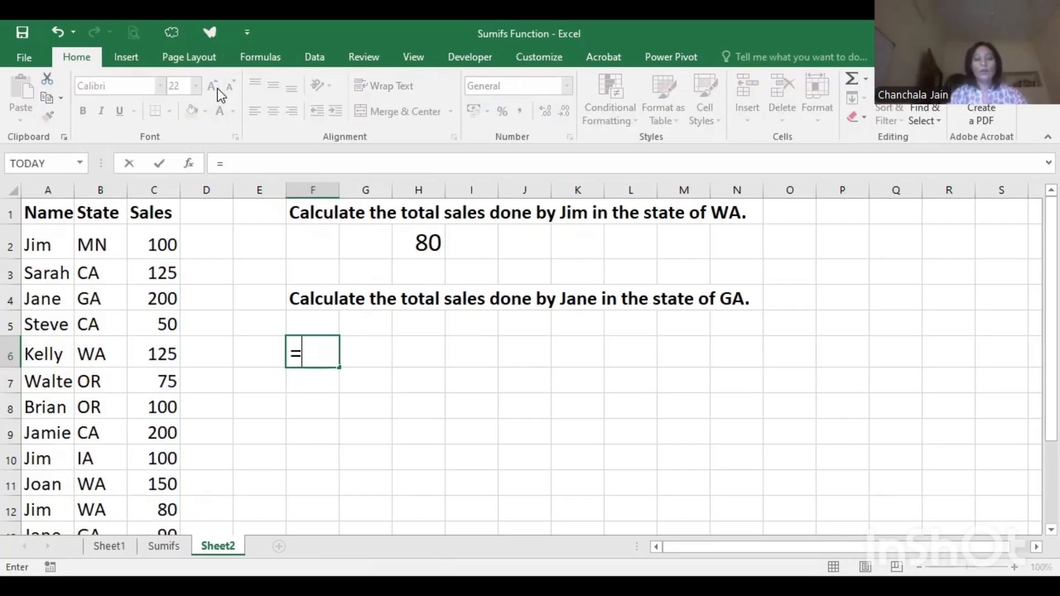
pyautogui.write('sumi')
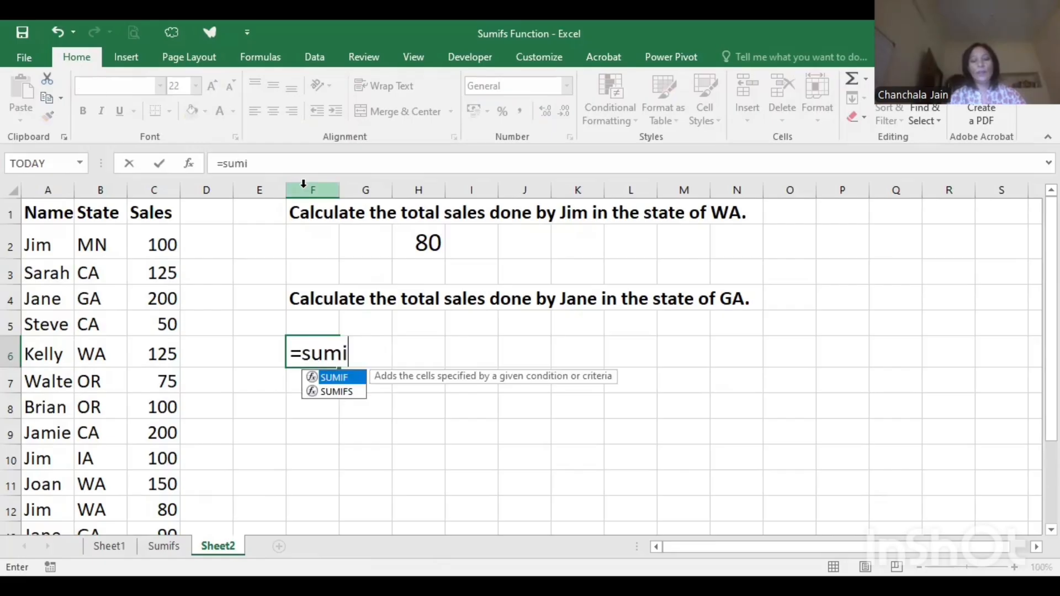
pyautogui.press('Down')
pyautogui.press('Tab')
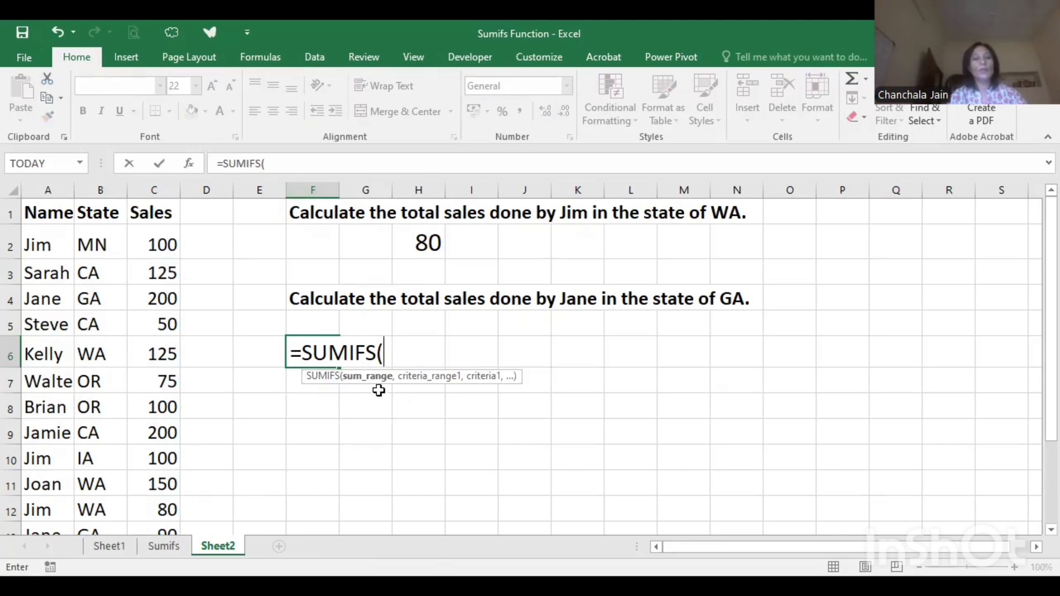
pyautogui.click(158, 241)
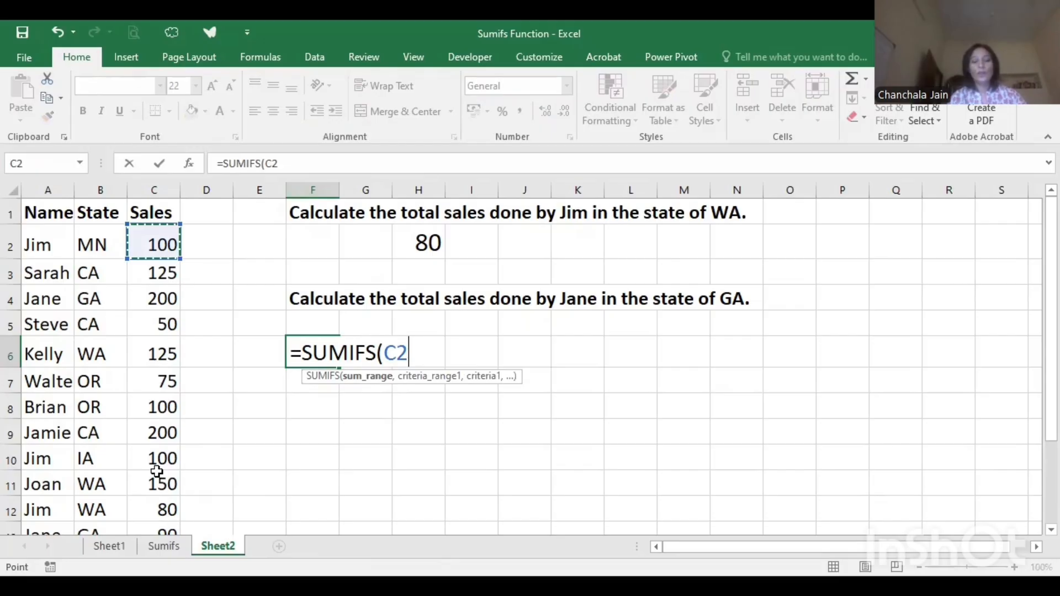
pyautogui.hotkey('ctrl', 'shift', 'Down')
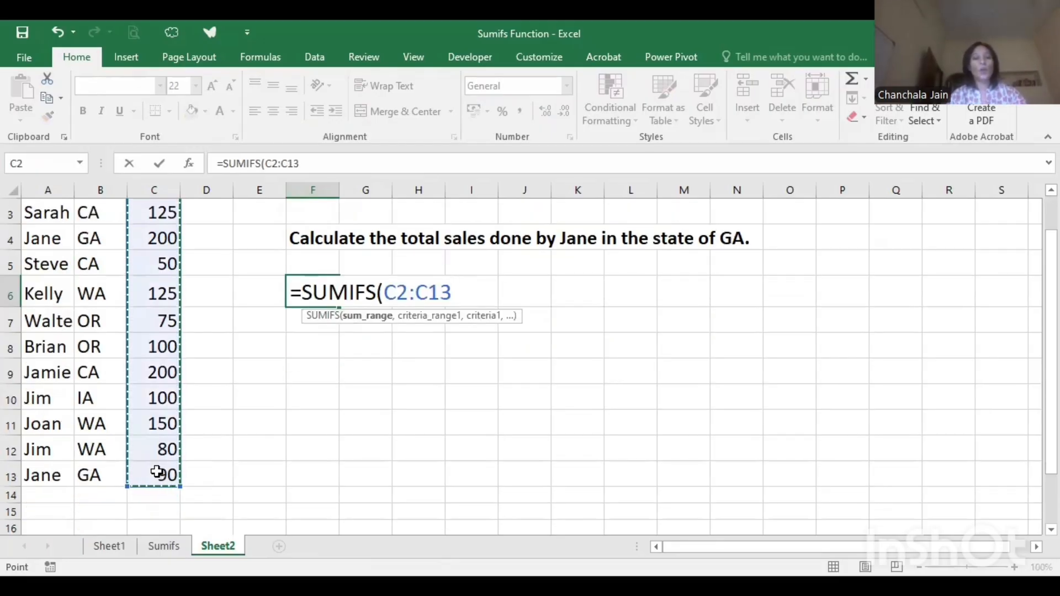
pyautogui.write(',')
pyautogui.scroll(1, 185, 450)
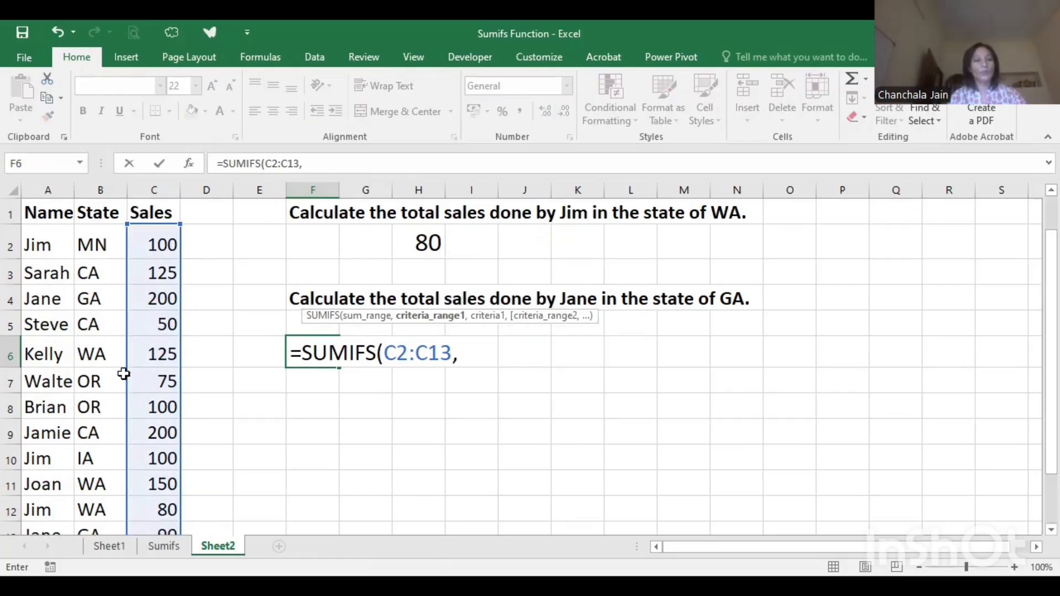
# - Add the names in A2:A13 as the first criteria range of the F6 formula, with the salesperson's name from the GA question as quoted text criterion
pyautogui.click(58, 251)
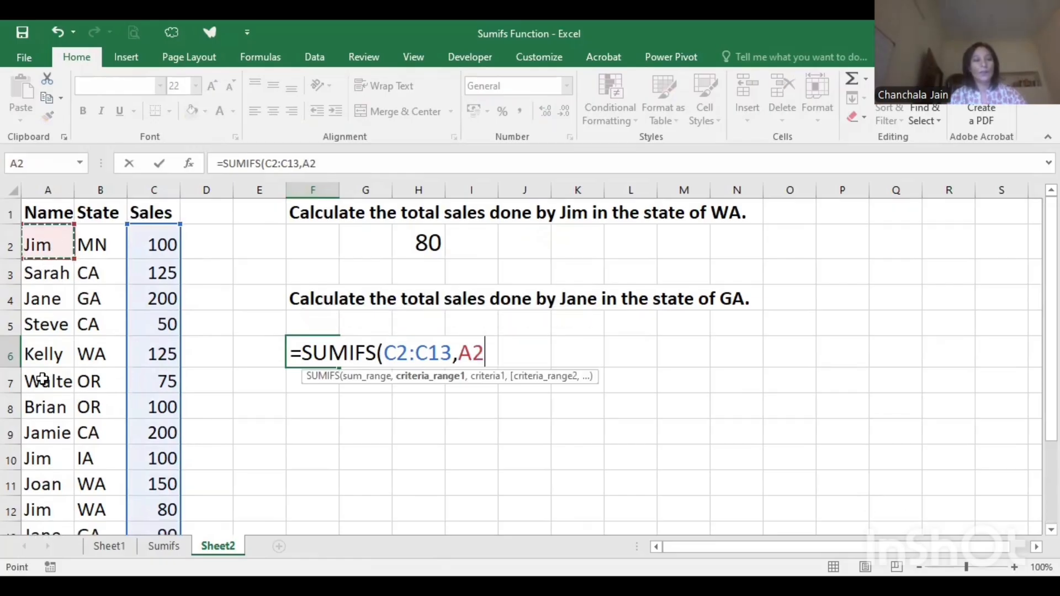
pyautogui.moveTo(44, 520); pyautogui.dragTo(43, 529)
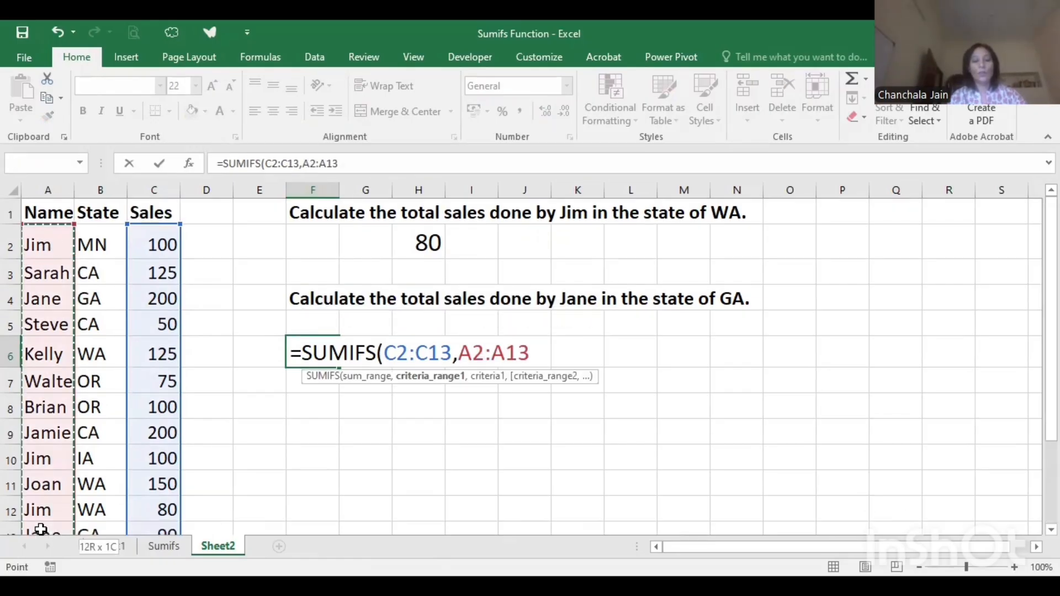
pyautogui.write(',"')
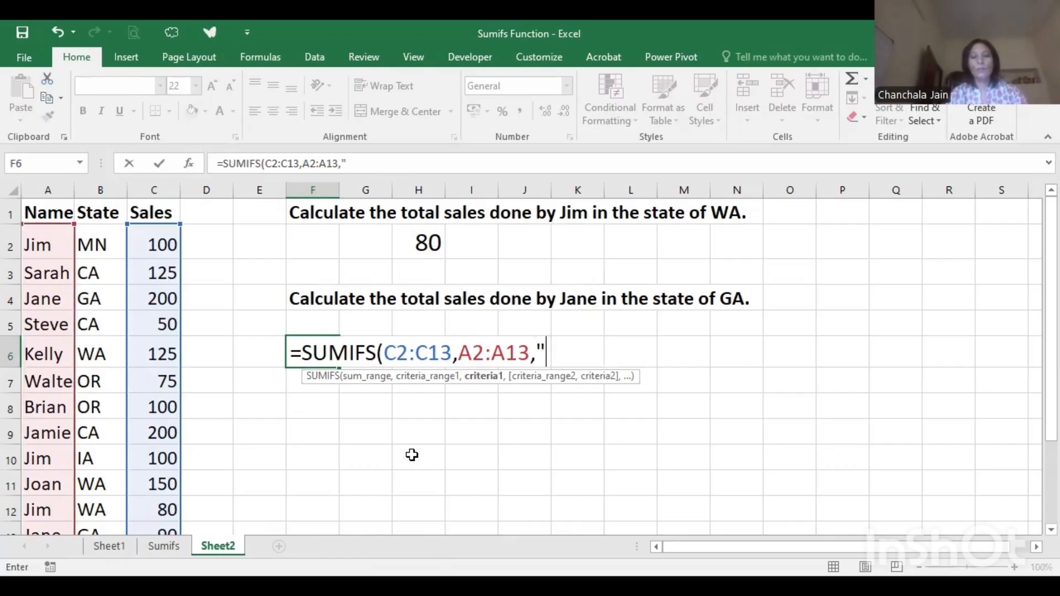
pyautogui.write('Jane"')
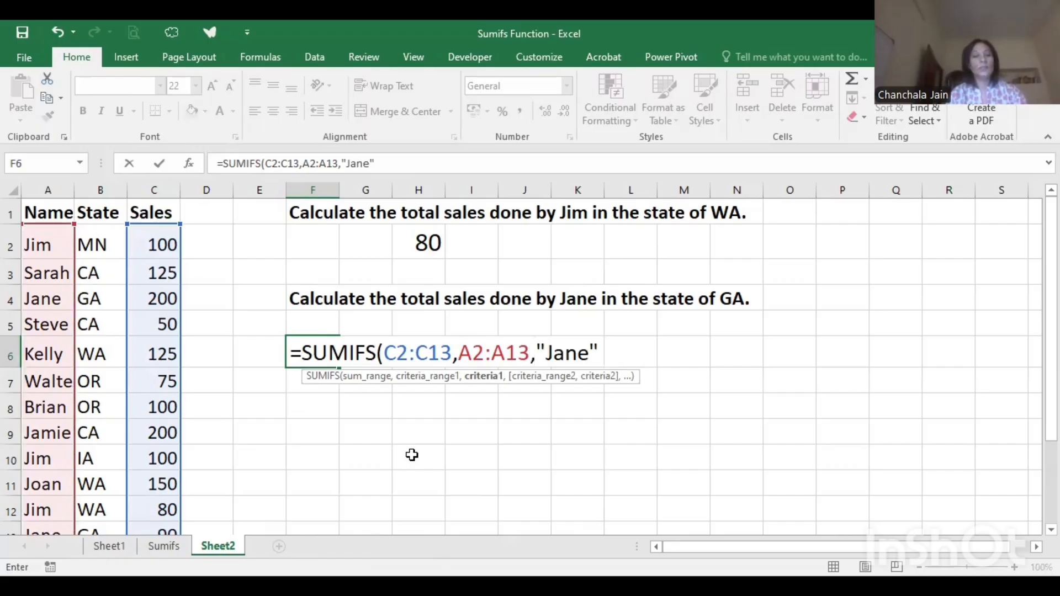
pyautogui.write(',')
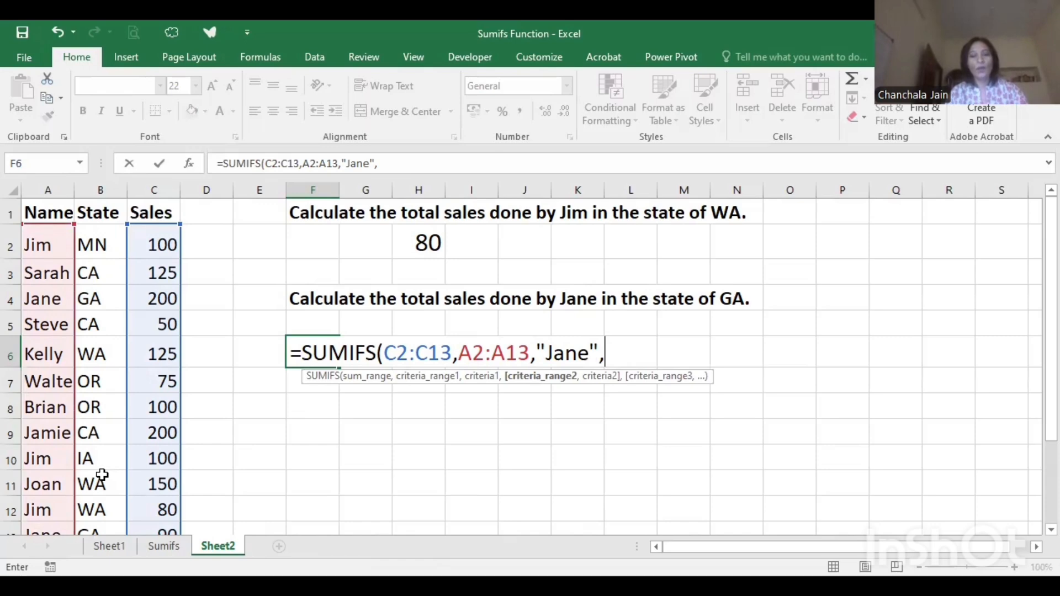
# - Add the states in B2:B13 as the second criteria range with the criterion "GA", and complete the SUMIFS formula in F6
pyautogui.moveTo(100, 245); pyautogui.dragTo(101, 475)
pyautogui.write(', "G')
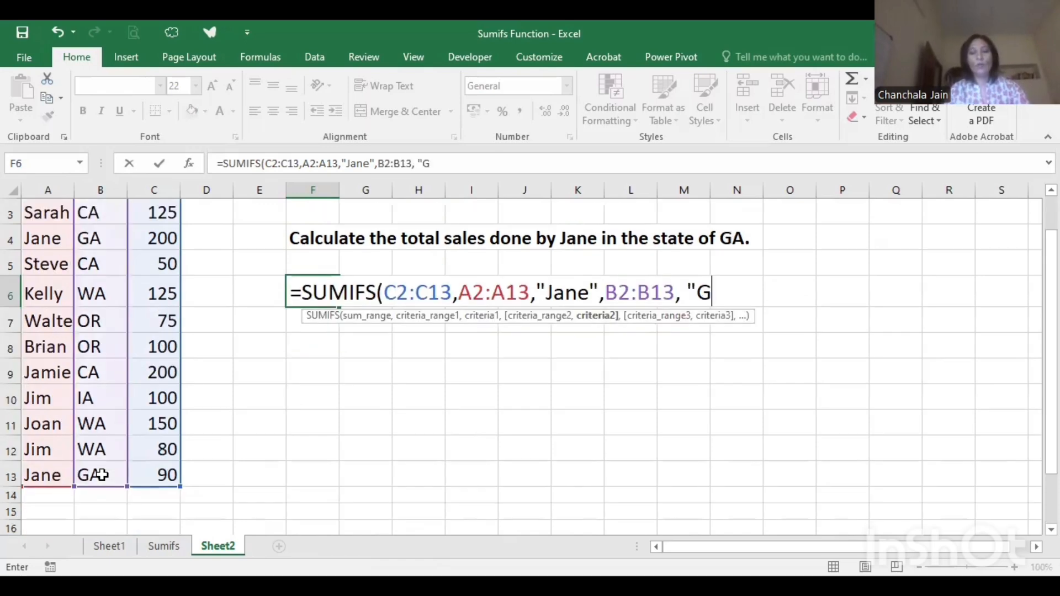
pyautogui.write('A")')
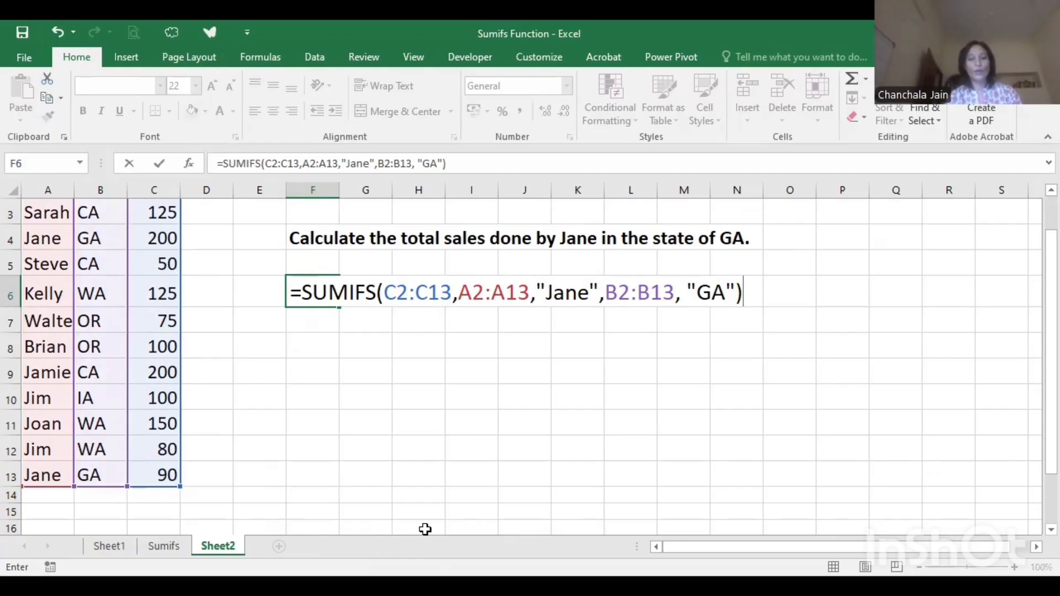
pyautogui.press('Return')
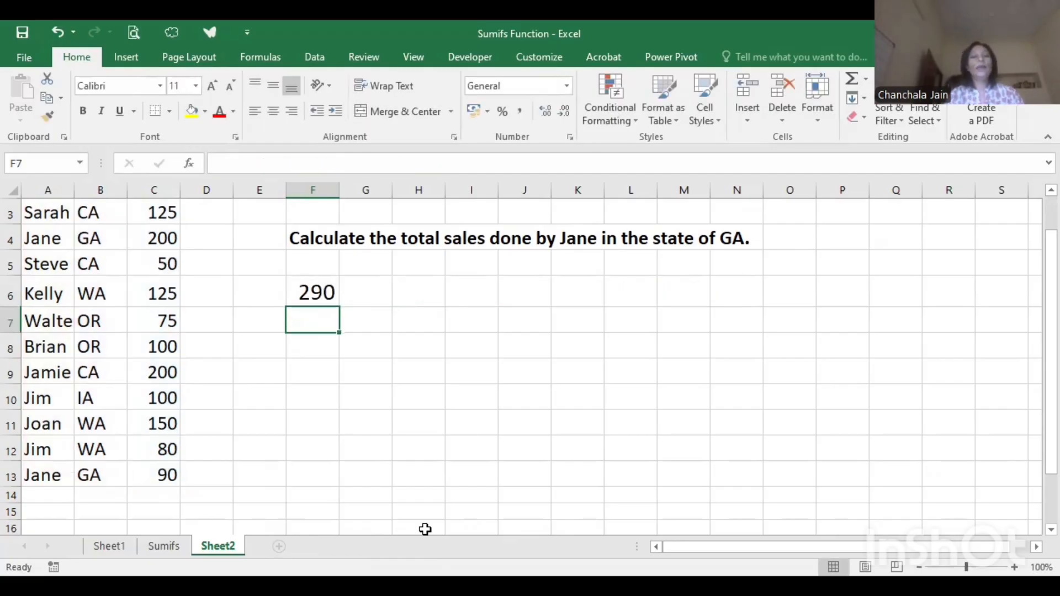